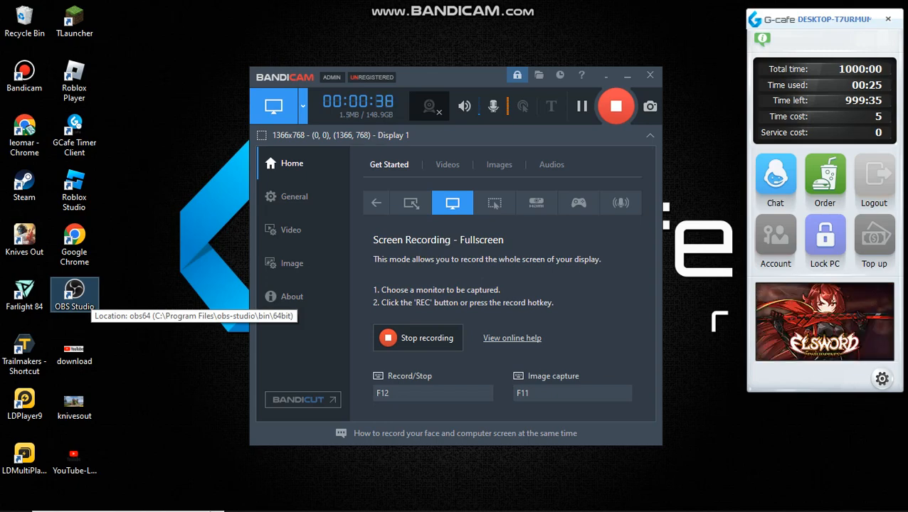
Launch OBS Studio and add a new Game Capture source to the scene, keeping the suggested name
{"action": "double_click", "coordinate": [77, 293]}
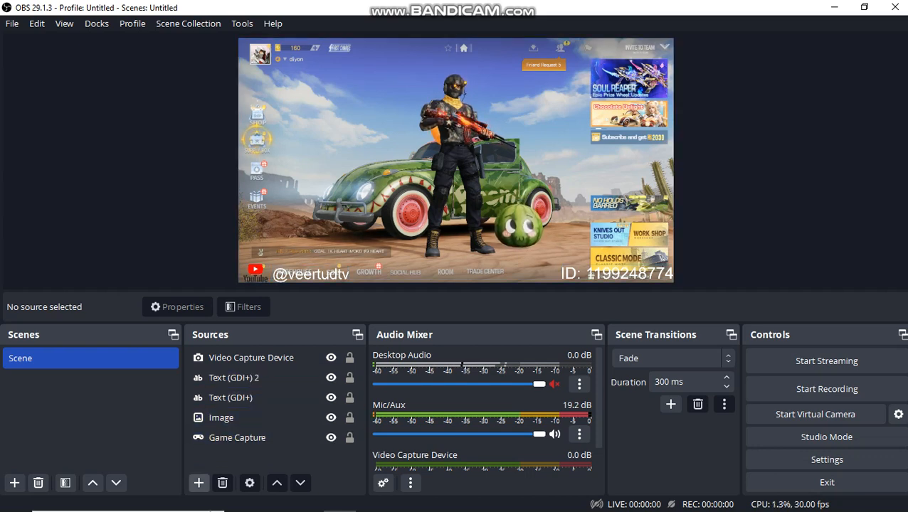
{"action": "left_click", "coordinate": [198, 483]}
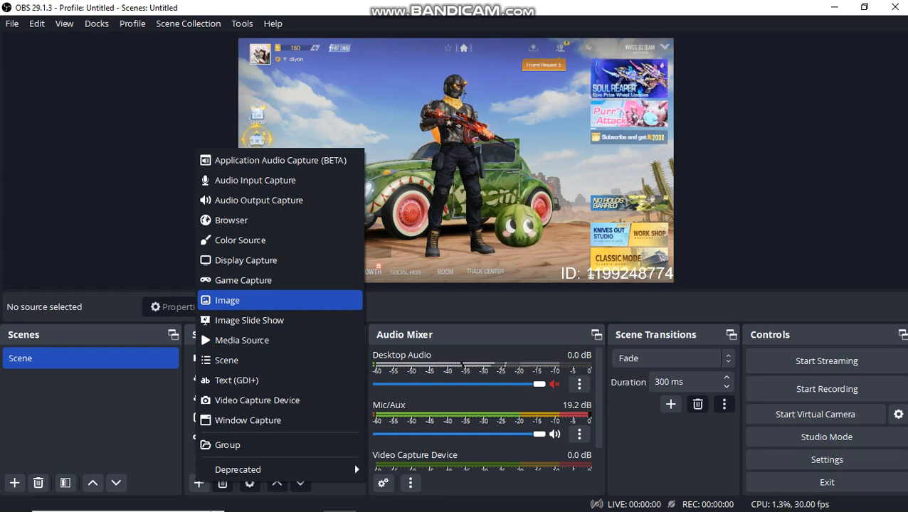
{"action": "left_click", "coordinate": [91, 357]}
{"action": "left_click", "coordinate": [199, 482]}
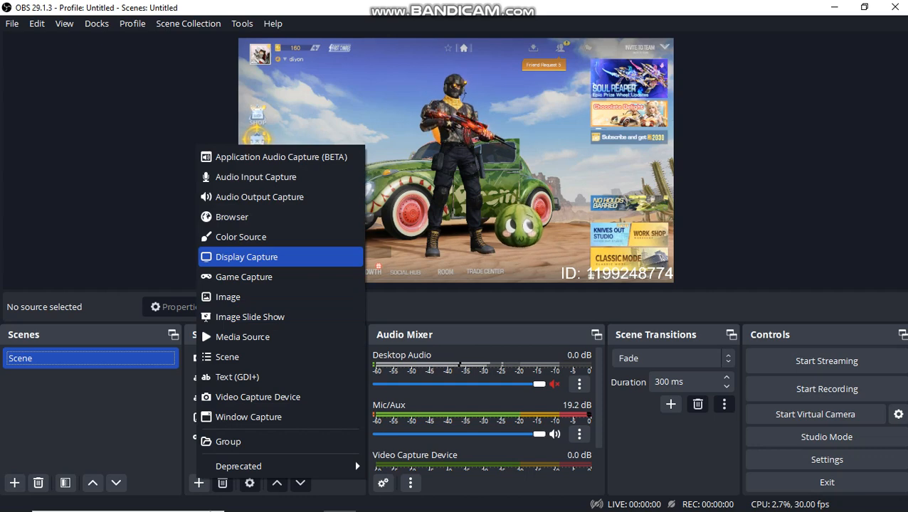
{"action": "left_click", "coordinate": [244, 277]}
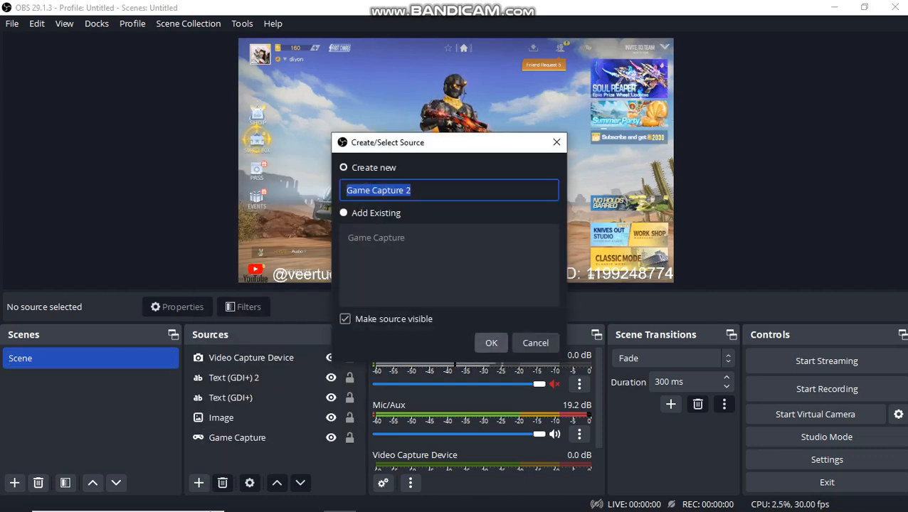
{"action": "left_click", "coordinate": [491, 343]}
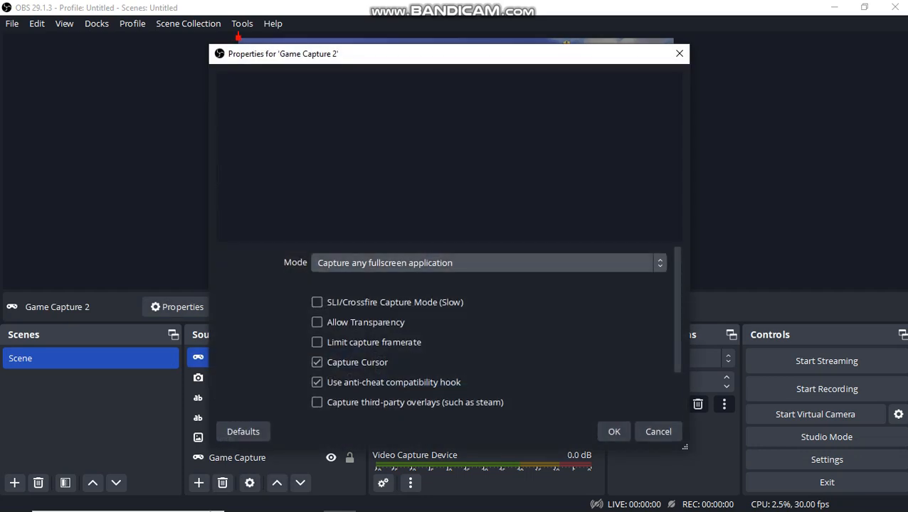
Set the new game capture's mode to Capture specific window, choose the hyxd.exe game window, and confirm the properties
{"action": "left_click", "coordinate": [481, 263]}
{"action": "left_click", "coordinate": [455, 294]}
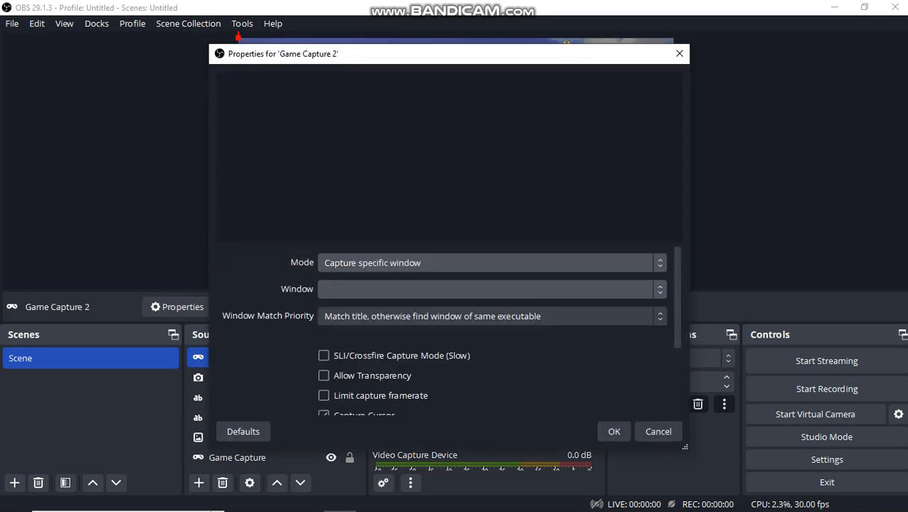
{"action": "left_click", "coordinate": [455, 290]}
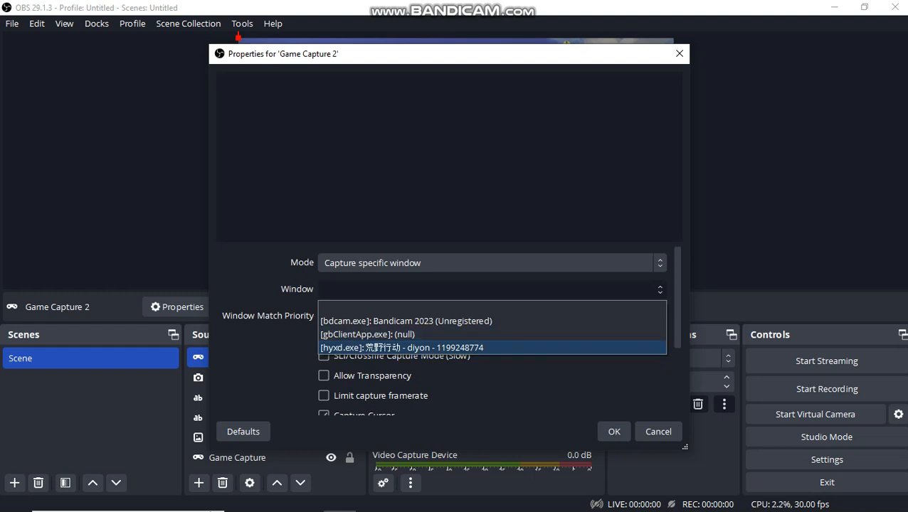
{"action": "left_click", "coordinate": [401, 347]}
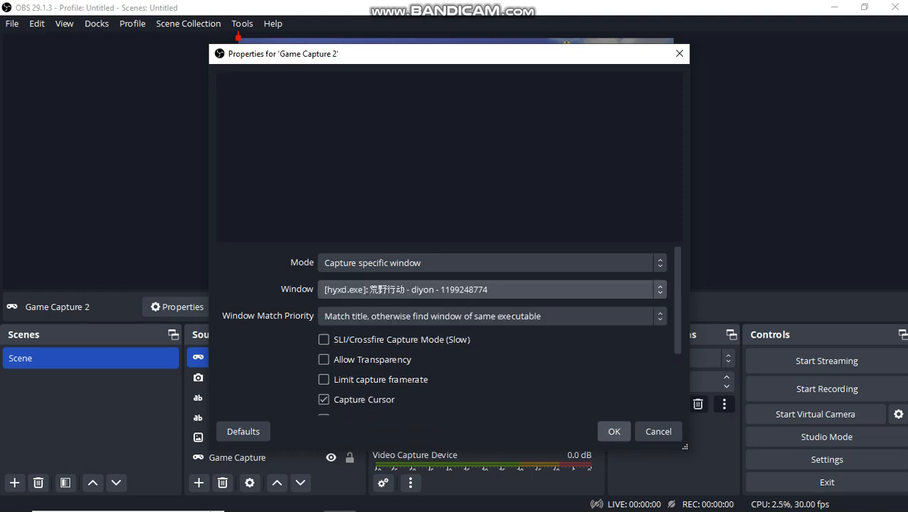
{"action": "left_click", "coordinate": [614, 431]}
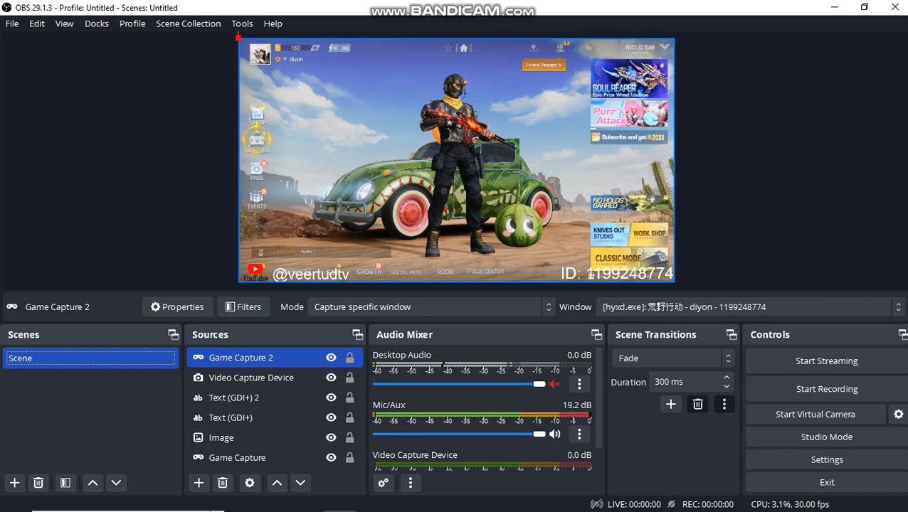
Examine the original game capture, YouTube logo image and both text overlays by selecting them in the preview
{"action": "left_click", "coordinate": [456, 160]}
{"action": "mouse_move", "coordinate": [673, 282]}
{"action": "left_mouse_down"}
{"action": "mouse_move", "coordinate": [545, 209]}
{"action": "mouse_move", "coordinate": [596, 247]}
{"action": "mouse_move", "coordinate": [567, 224]}
{"action": "mouse_move", "coordinate": [674, 282]}
{"action": "left_mouse_up"}
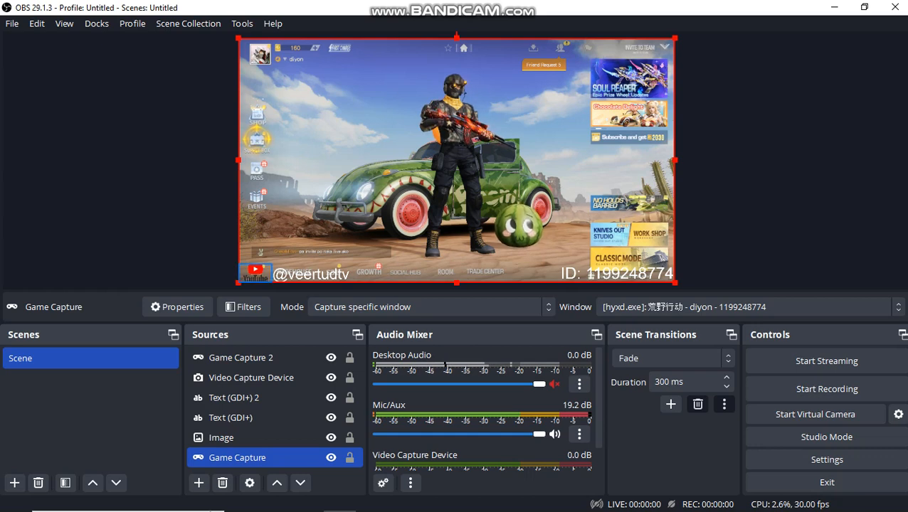
{"action": "left_click", "coordinate": [311, 274]}
{"action": "left_click", "coordinate": [617, 274]}
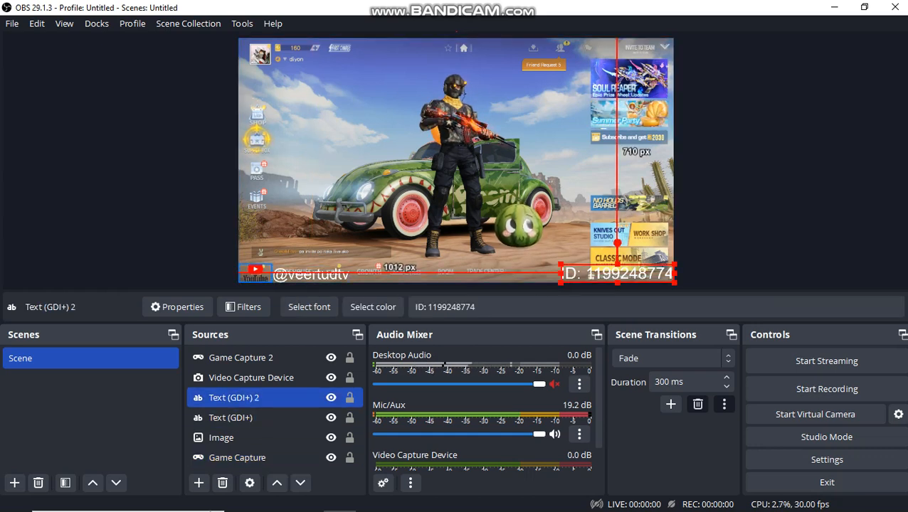
{"action": "left_click", "coordinate": [254, 269]}
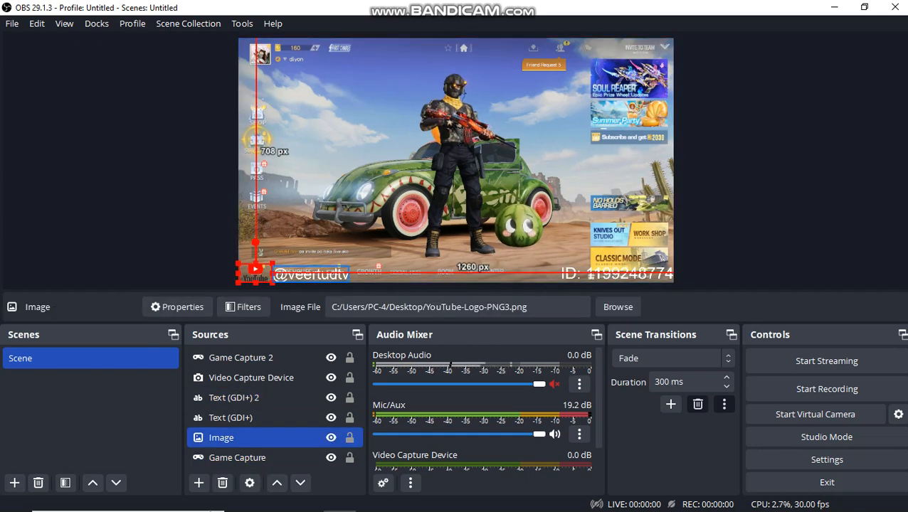
{"action": "left_click", "coordinate": [311, 274]}
{"action": "left_click", "coordinate": [617, 273]}
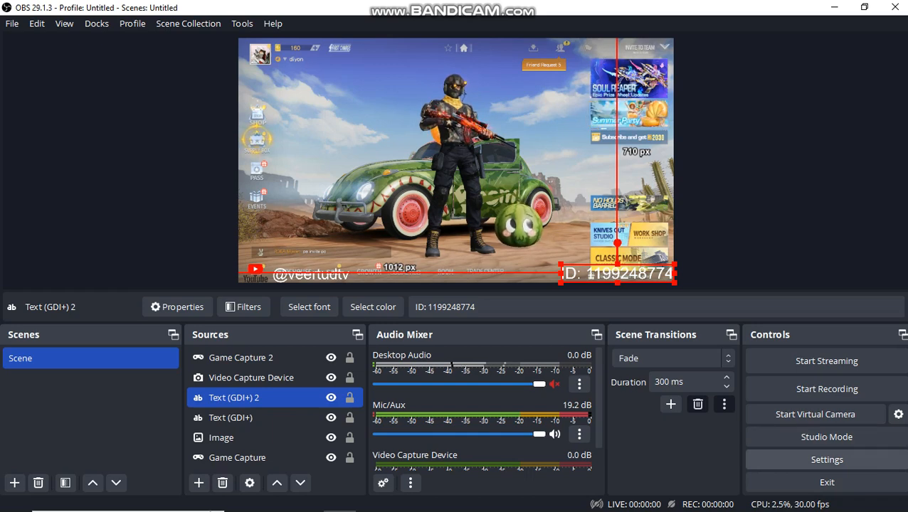
Open the stream settings and browse the complete list of available streaming services
{"action": "left_click", "coordinate": [827, 459]}
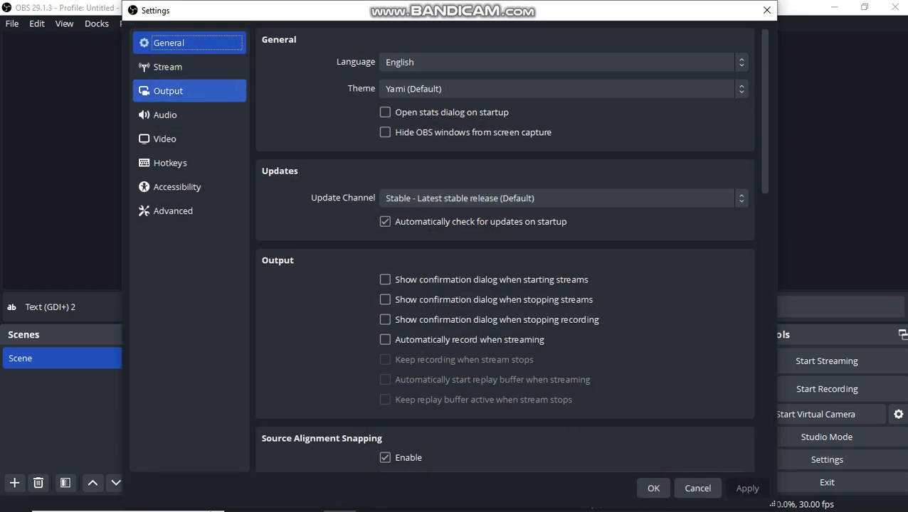
{"action": "left_click", "coordinate": [189, 67]}
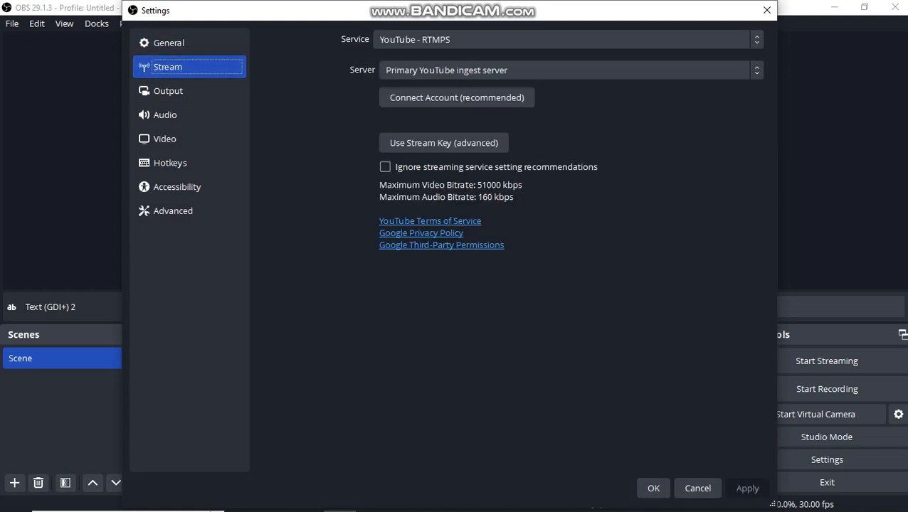
{"action": "left_click", "coordinate": [562, 39]}
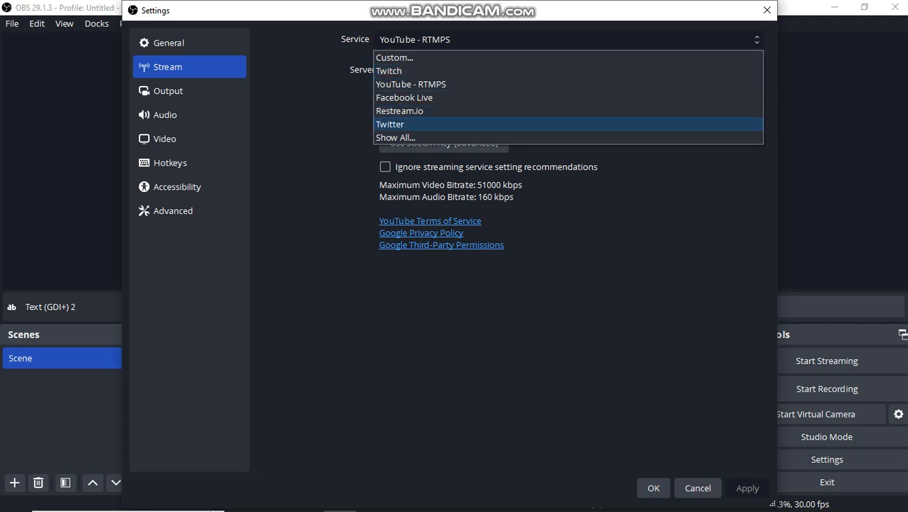
{"action": "left_click", "coordinate": [395, 137]}
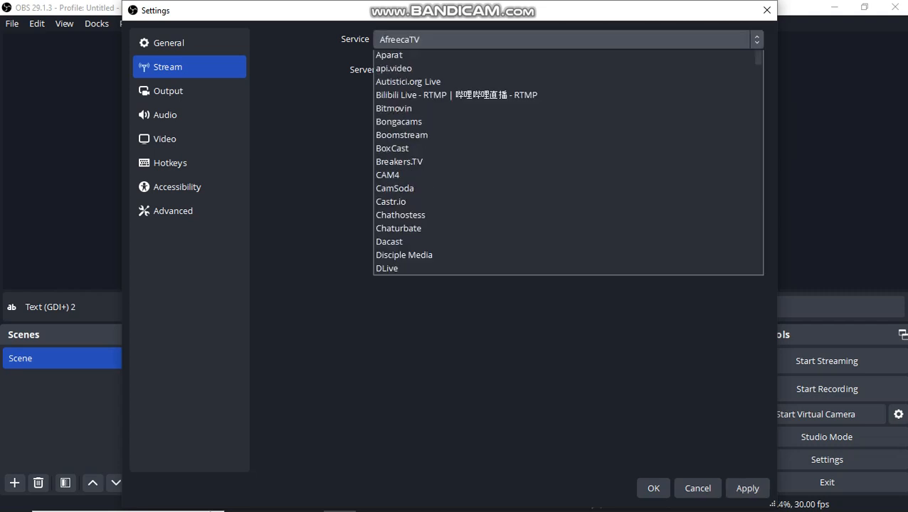
{"action": "scroll", "coordinate": [406, 214], "scroll_direction": "down", "scroll_amount": 4}
{"action": "scroll", "coordinate": [406, 214], "scroll_direction": "down", "scroll_amount": 3}
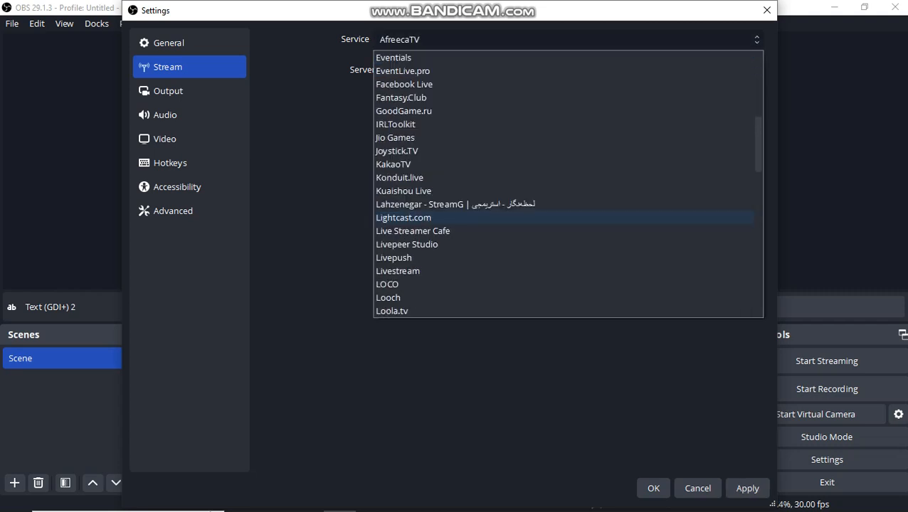
{"action": "scroll", "coordinate": [406, 213], "scroll_direction": "up", "scroll_amount": 7}
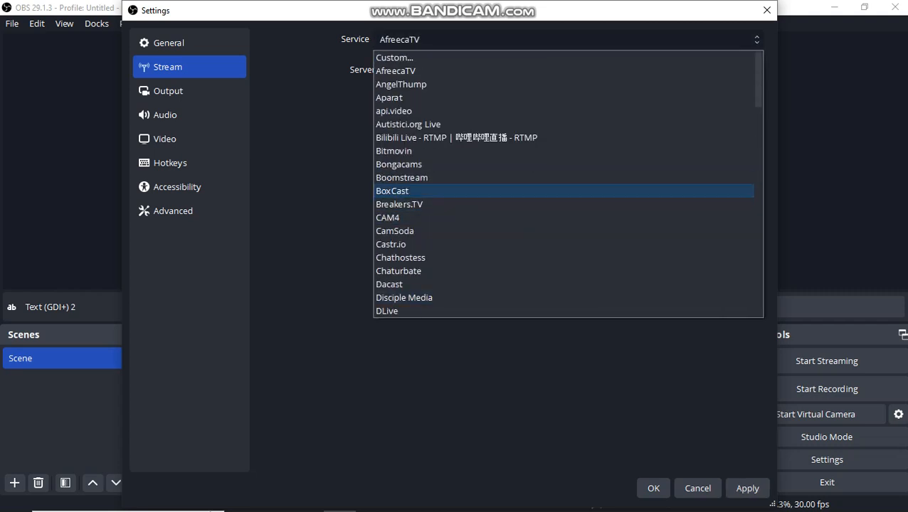
{"action": "scroll", "coordinate": [568, 184], "scroll_direction": "down", "scroll_amount": 1}
{"action": "key", "text": "Escape"}
Set the streaming service to YouTube - RTMPS and choose to connect with a stream key
{"action": "left_click", "coordinate": [568, 39]}
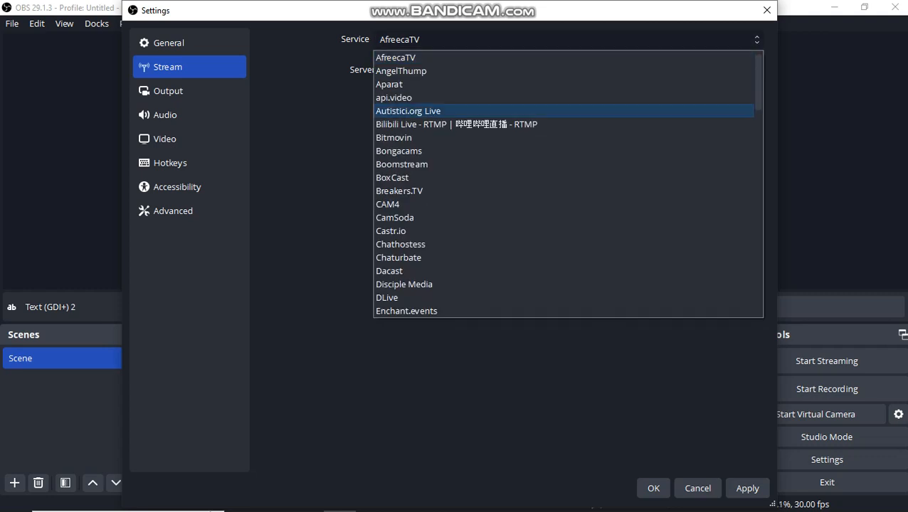
{"action": "scroll", "coordinate": [568, 183], "scroll_direction": "down", "scroll_amount": 6}
{"action": "scroll", "coordinate": [562, 170], "scroll_direction": "down", "scroll_amount": 10}
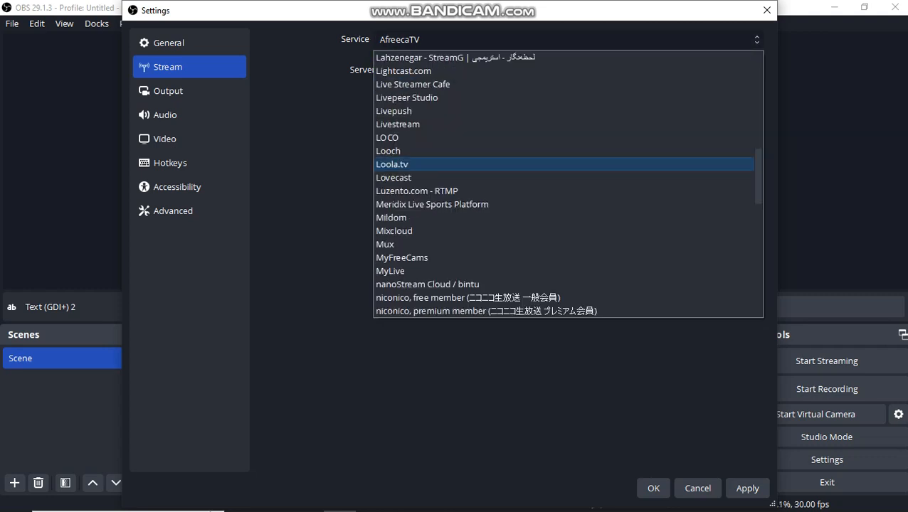
{"action": "scroll", "coordinate": [562, 171], "scroll_direction": "down", "scroll_amount": 6}
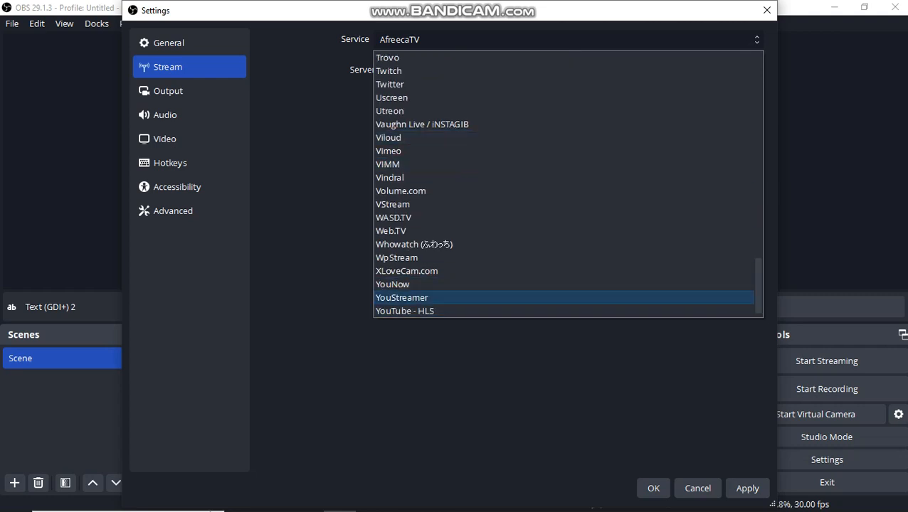
{"action": "scroll", "coordinate": [562, 297], "scroll_direction": "down", "scroll_amount": 1}
{"action": "left_click", "coordinate": [411, 311]}
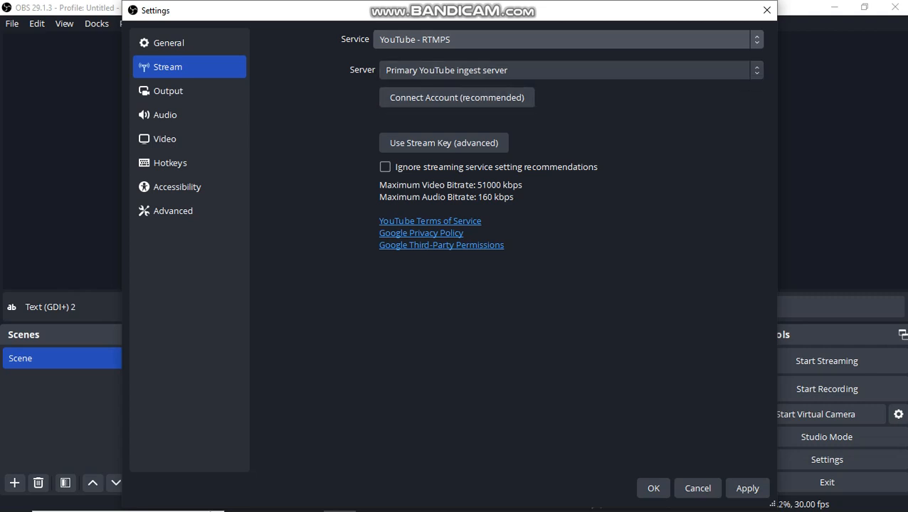
{"action": "left_click", "coordinate": [443, 142]}
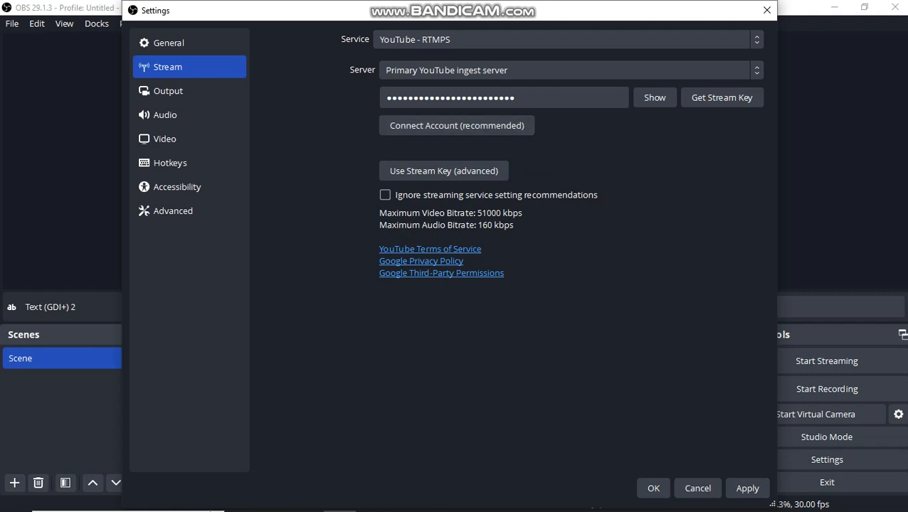
Switch to YouTube in the browser and open the Go live page in YouTube Studio
{"action": "mouse_move", "coordinate": [438, 505]}
{"action": "left_click", "coordinate": [405, 499]}
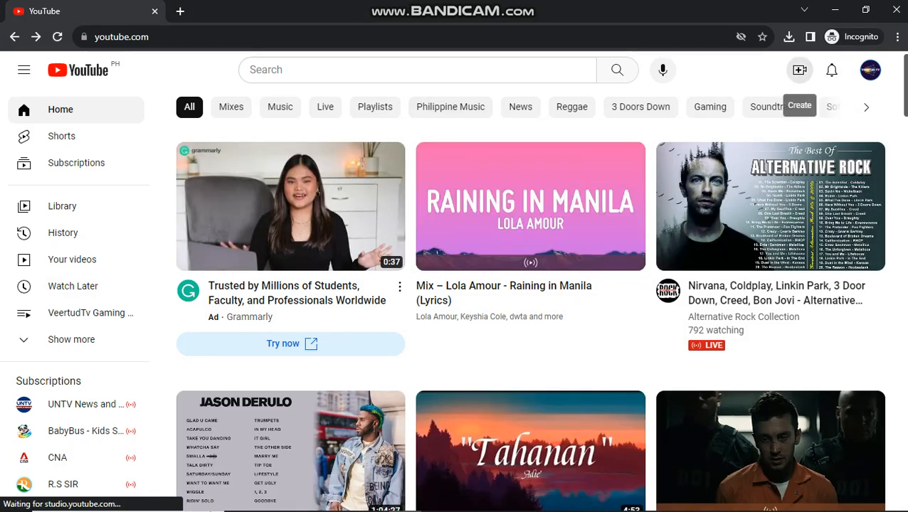
{"action": "left_click", "coordinate": [799, 70]}
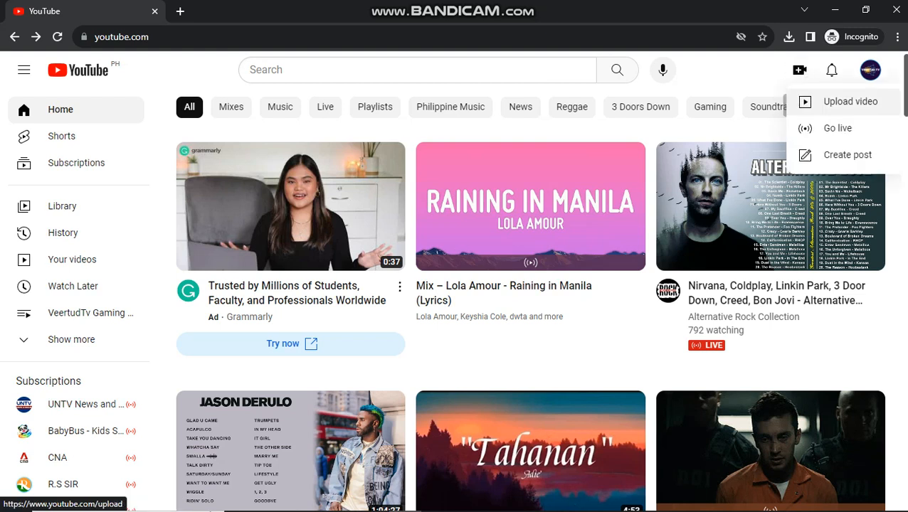
{"action": "left_click", "coordinate": [829, 126]}
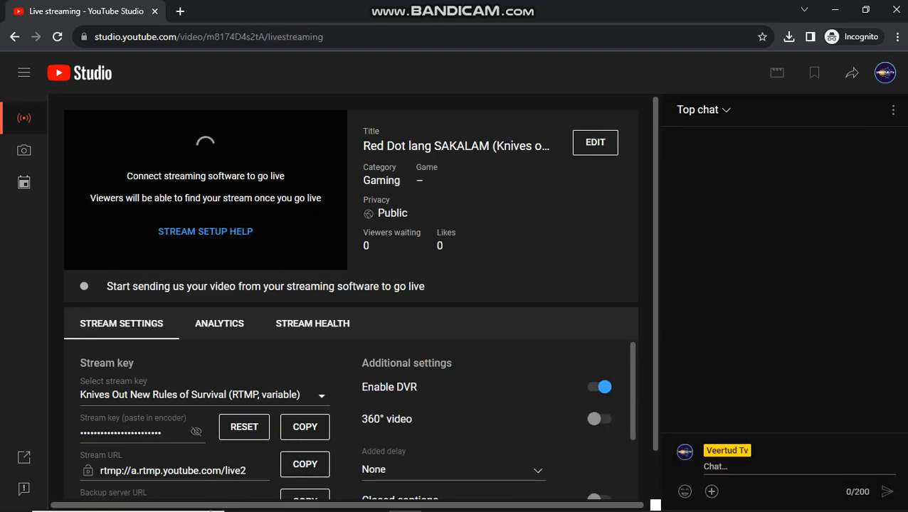
Copy the live stream's stream key from the stream settings in YouTube Studio
{"action": "scroll", "coordinate": [349, 299], "scroll_direction": "down", "scroll_amount": 1}
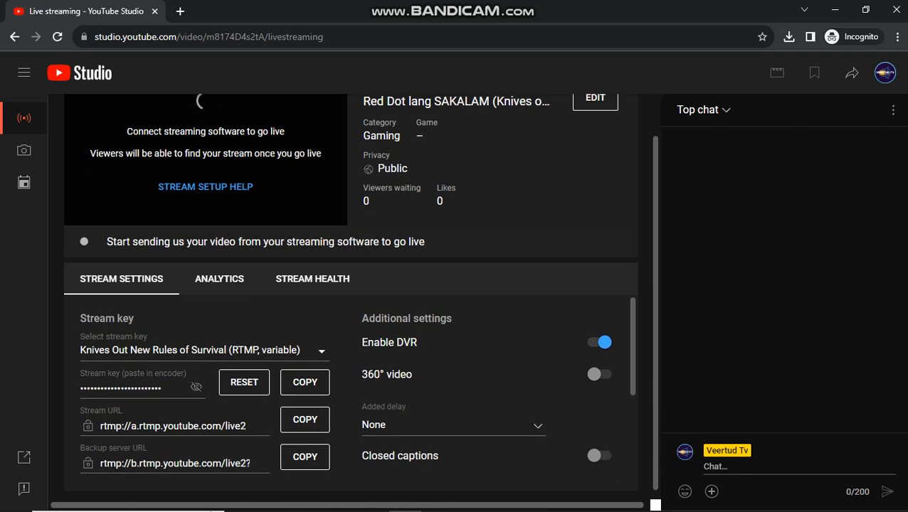
{"action": "scroll", "coordinate": [349, 391], "scroll_direction": "down", "scroll_amount": 2}
{"action": "scroll", "coordinate": [349, 392], "scroll_direction": "up", "scroll_amount": 2}
{"action": "left_click", "coordinate": [244, 382]}
{"action": "left_click", "coordinate": [564, 328]}
{"action": "left_click", "coordinate": [305, 382]}
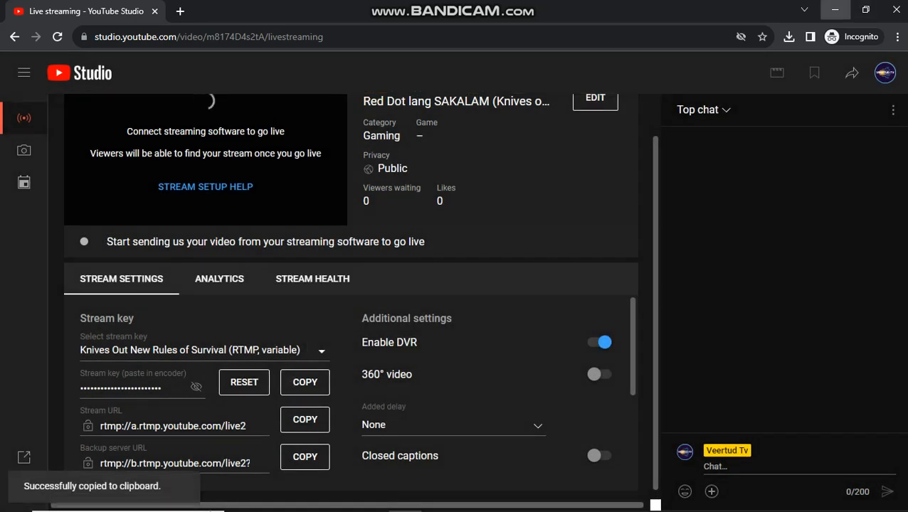
Return to OBS, replace the existing stream key with the copied one, then apply and close the settings
{"action": "left_click", "coordinate": [833, 10]}
{"action": "left_click_drag", "start_coordinate": [516, 98], "coordinate": [385, 97]}
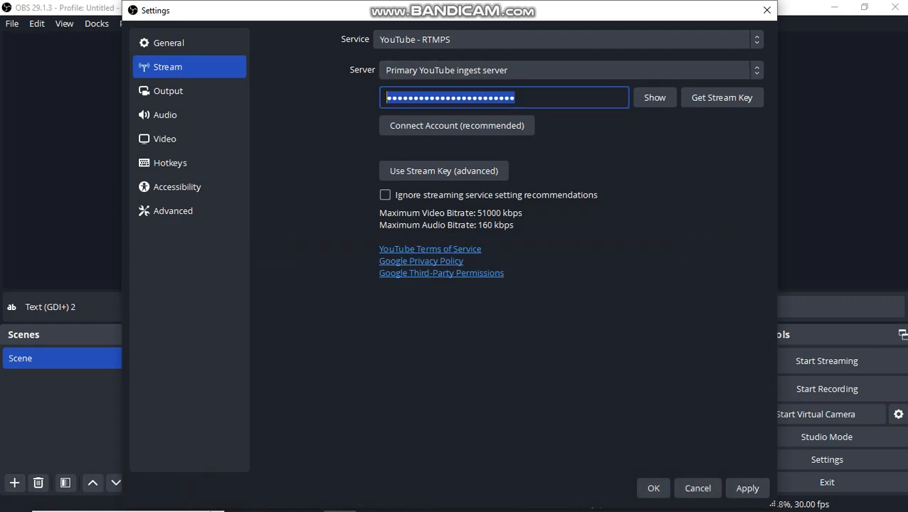
{"action": "right_click", "coordinate": [515, 103]}
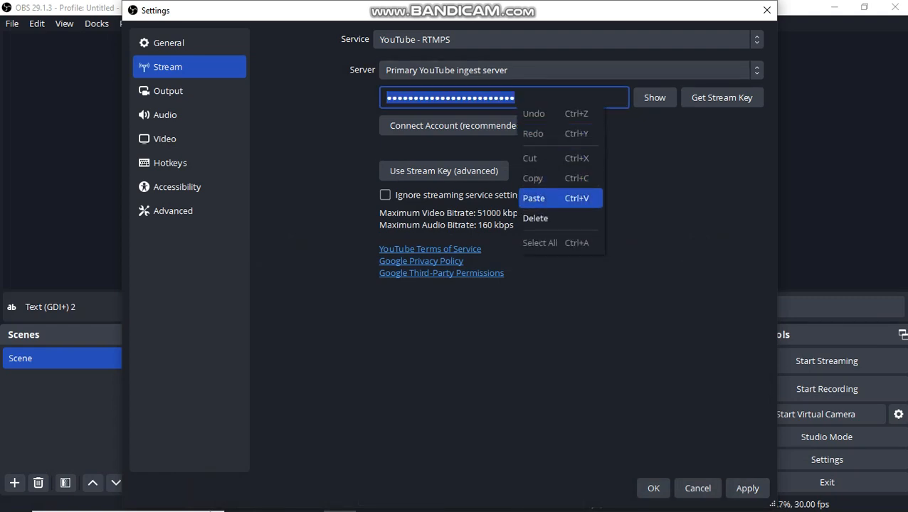
{"action": "left_click", "coordinate": [548, 197]}
{"action": "left_click", "coordinate": [747, 488]}
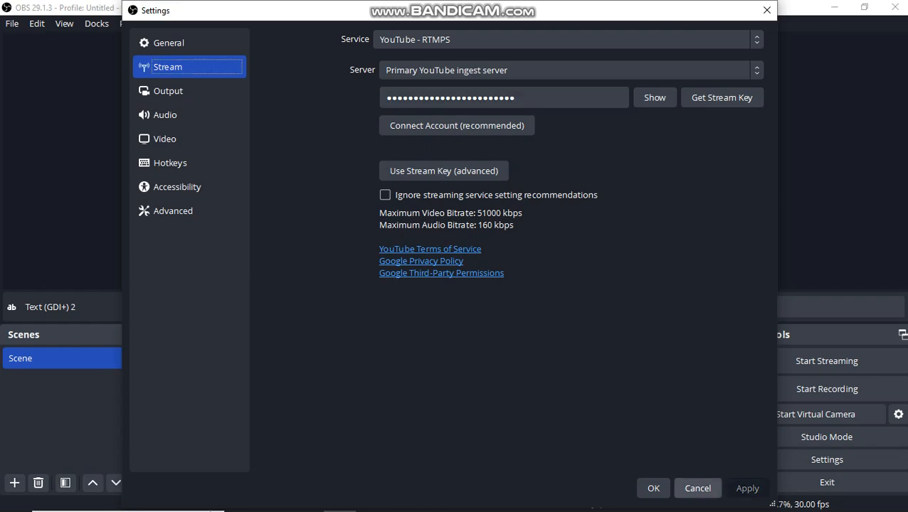
{"action": "left_click", "coordinate": [653, 488]}
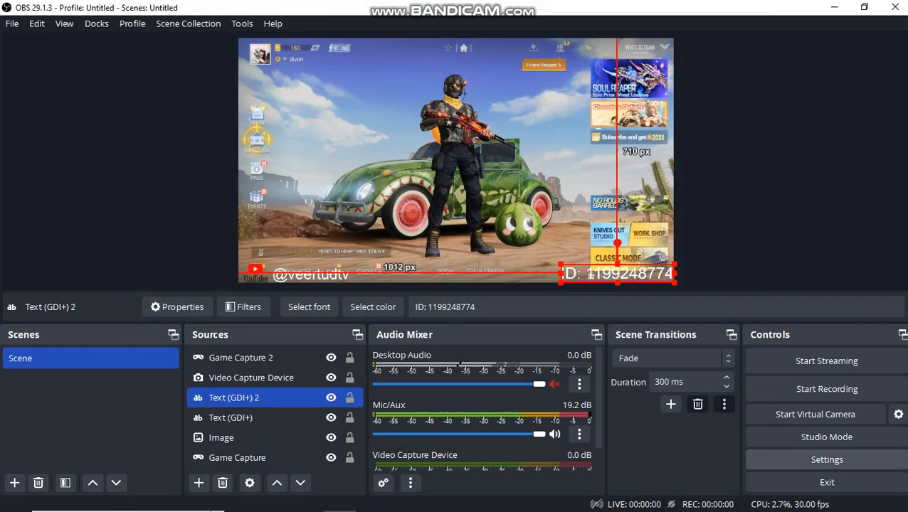
Set the output mode to Simple in the output settings, save, and try to start streaming
{"action": "left_click", "coordinate": [826, 459]}
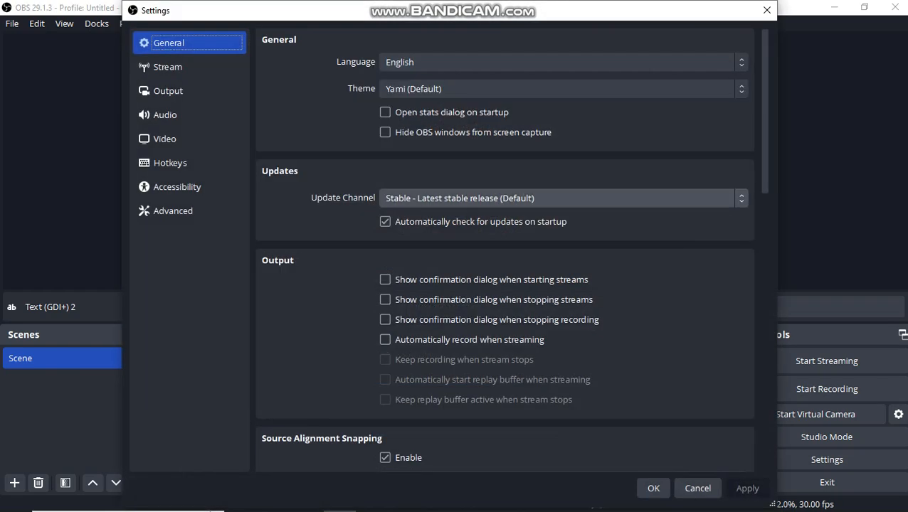
{"action": "left_click", "coordinate": [168, 91]}
{"action": "left_click", "coordinate": [566, 39]}
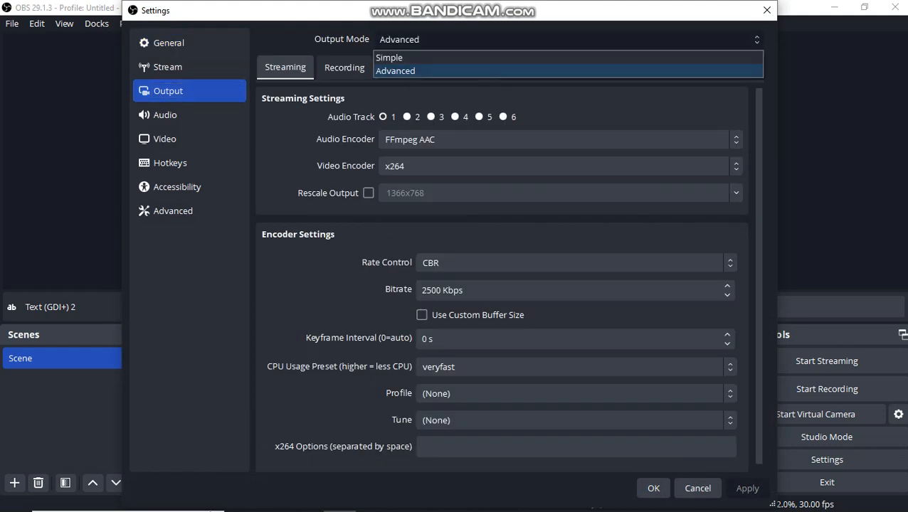
{"action": "left_click", "coordinate": [567, 58]}
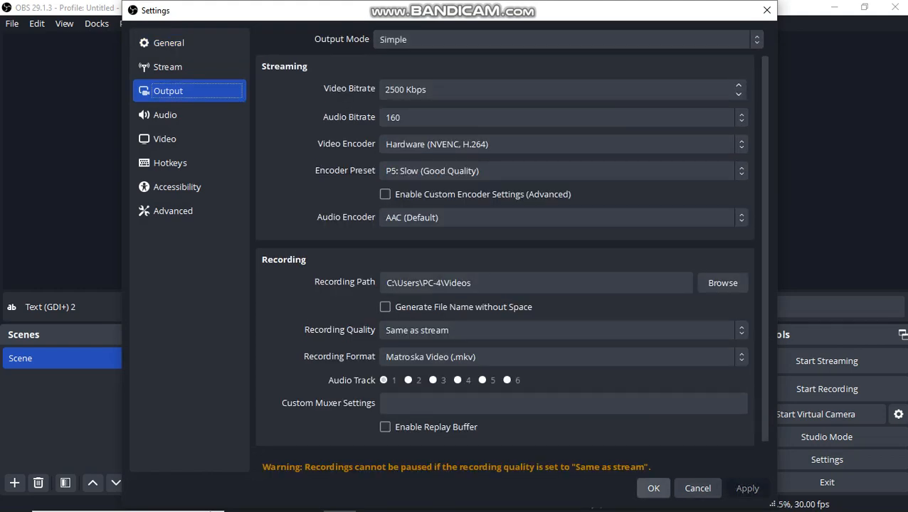
{"action": "left_click", "coordinate": [653, 488]}
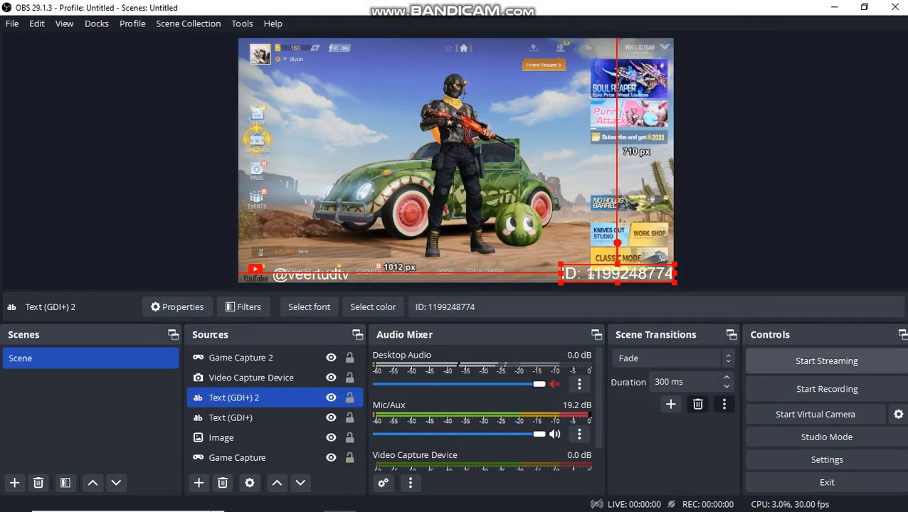
{"action": "left_click", "coordinate": [826, 360]}
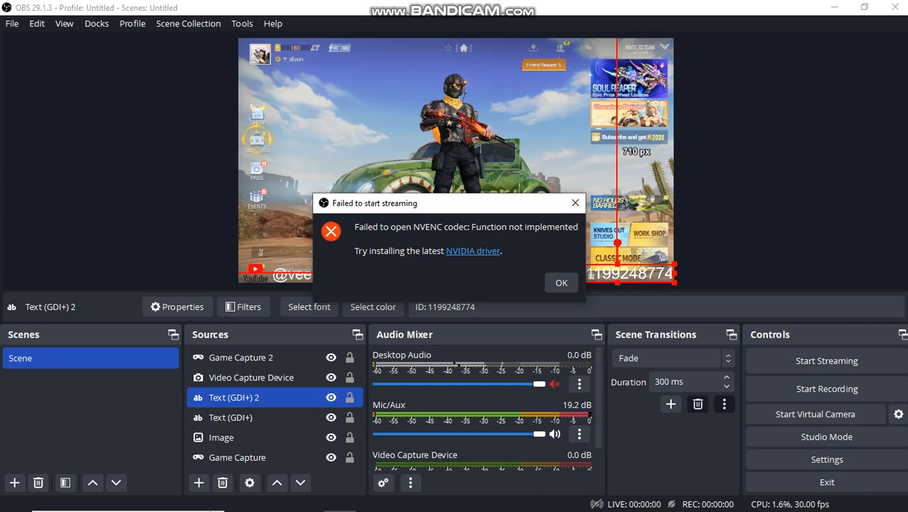
{"action": "left_click", "coordinate": [562, 282]}
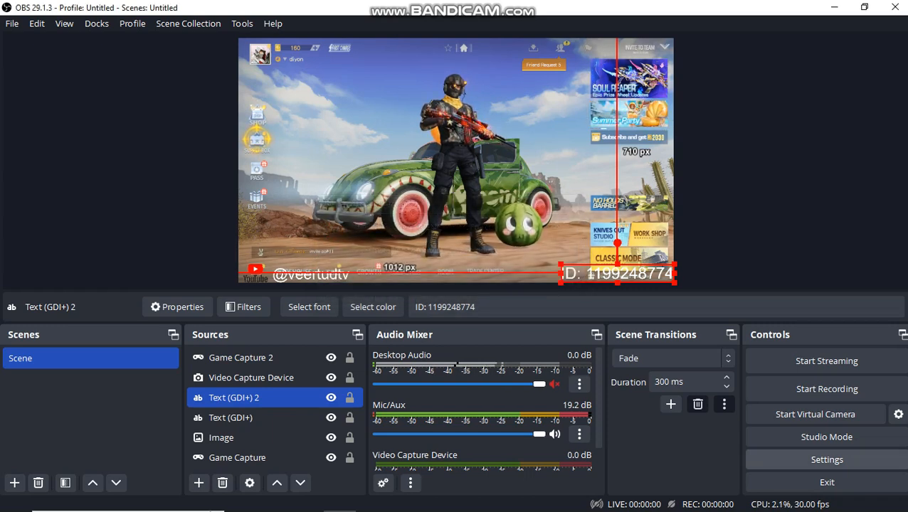
Set the output mode back to Advanced in the output settings and confirm the change
{"action": "left_click", "coordinate": [826, 459]}
{"action": "left_click", "coordinate": [190, 91]}
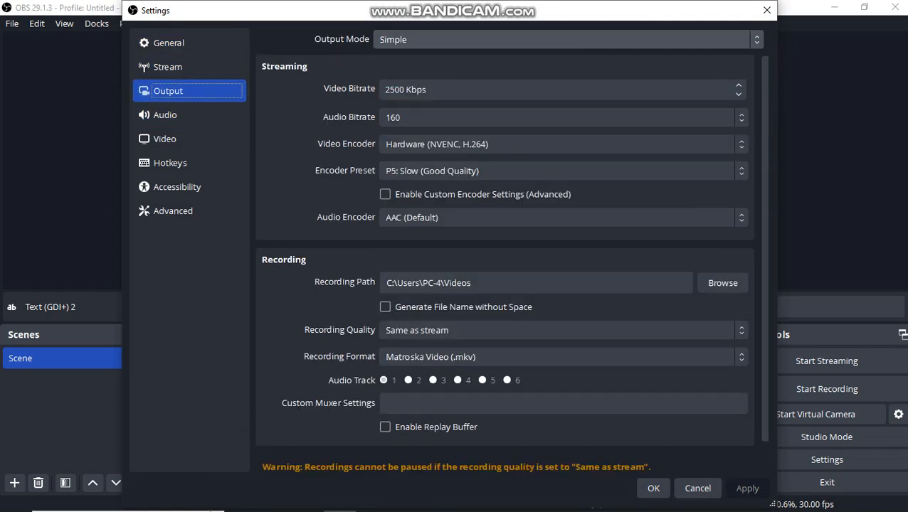
{"action": "left_click", "coordinate": [567, 39]}
{"action": "left_click", "coordinate": [396, 71]}
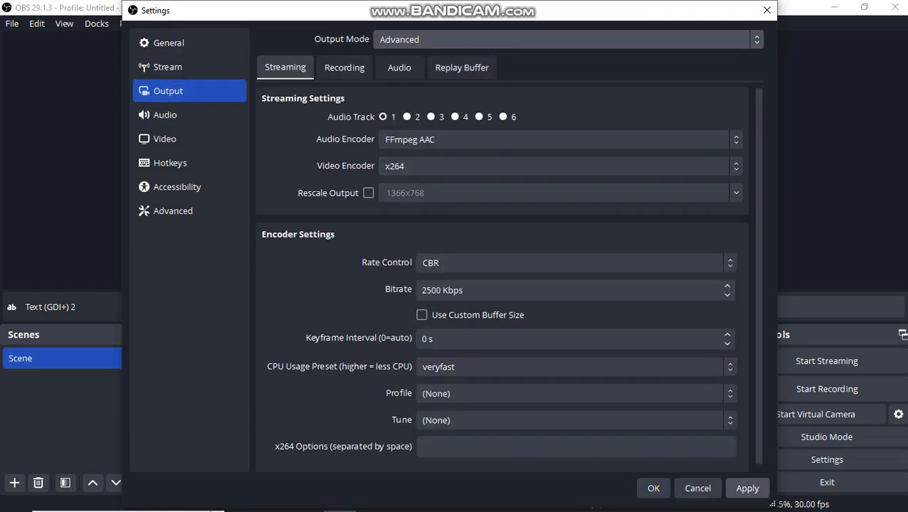
{"action": "left_click", "coordinate": [653, 488]}
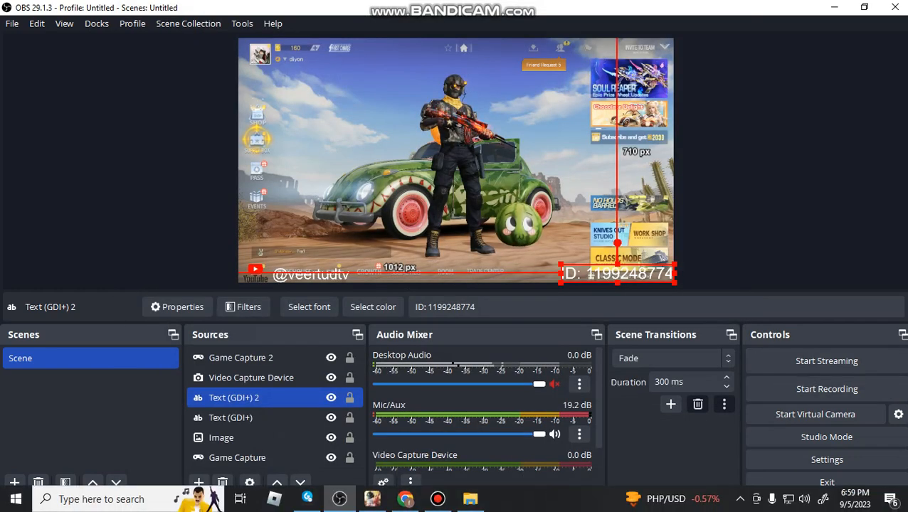
Switch to YouTube Studio in the browser and open the live stream's details for editing
{"action": "left_click", "coordinate": [405, 499]}
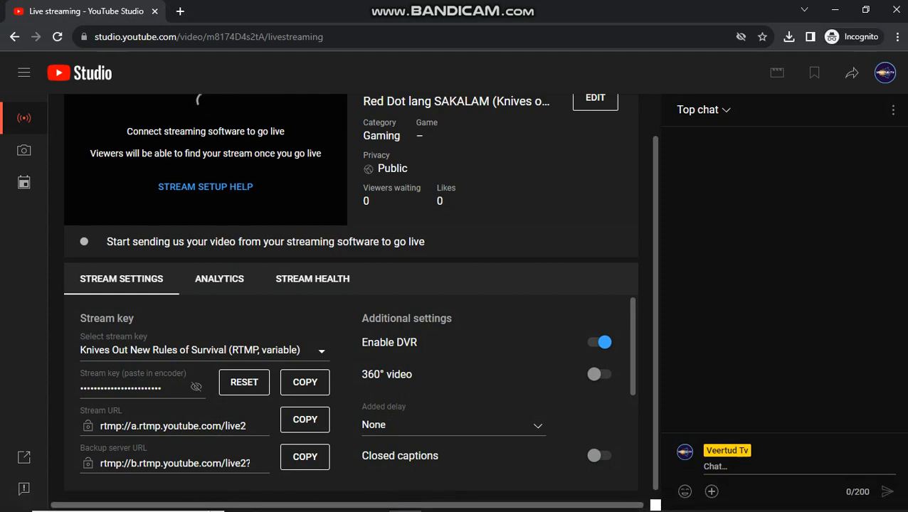
{"action": "scroll", "coordinate": [356, 285], "scroll_direction": "up", "scroll_amount": 1}
{"action": "left_click", "coordinate": [595, 141]}
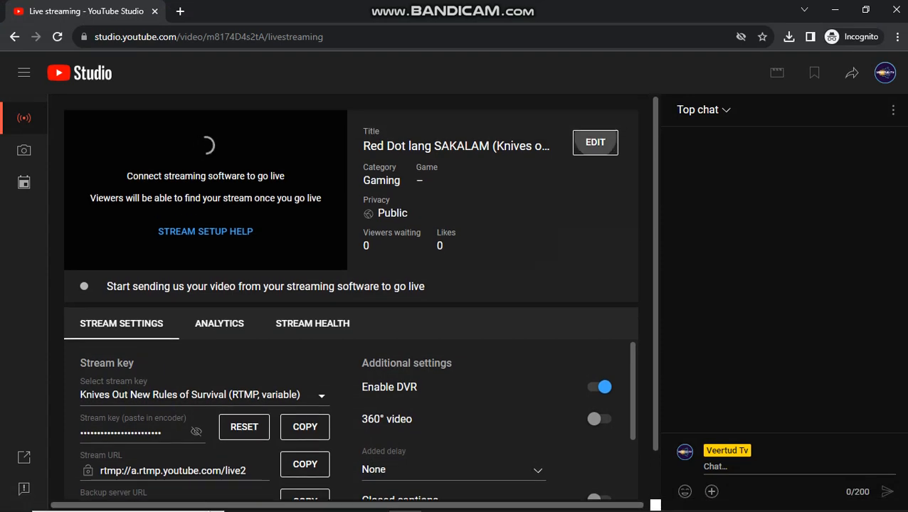
Review the privacy choices available for the stream's visibility, without changing the selection
{"action": "scroll", "coordinate": [534, 285], "scroll_direction": "down", "scroll_amount": 2}
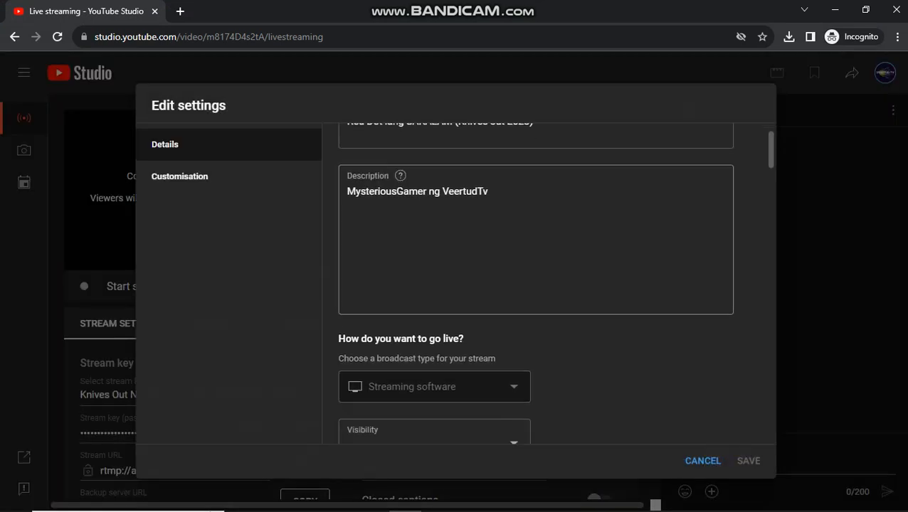
{"action": "scroll", "coordinate": [534, 285], "scroll_direction": "down", "scroll_amount": 1}
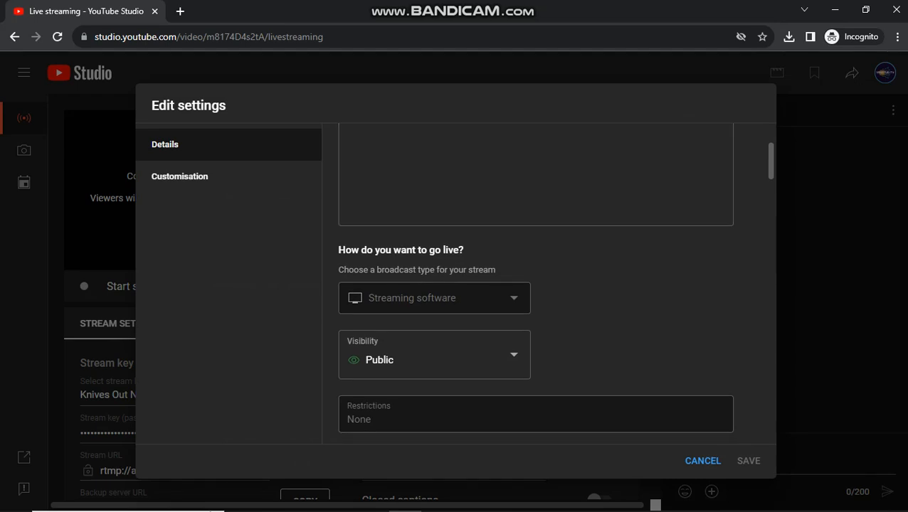
{"action": "scroll", "coordinate": [514, 311], "scroll_direction": "down", "scroll_amount": 1}
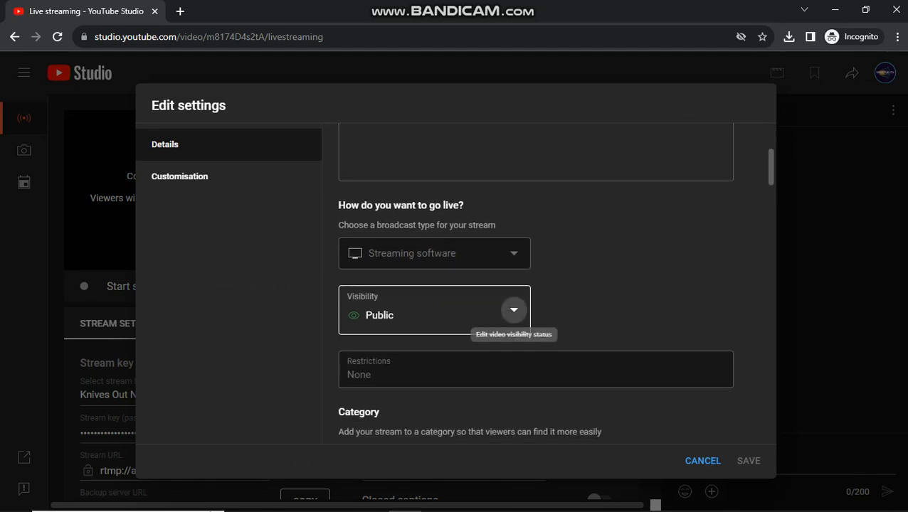
{"action": "left_click", "coordinate": [513, 310]}
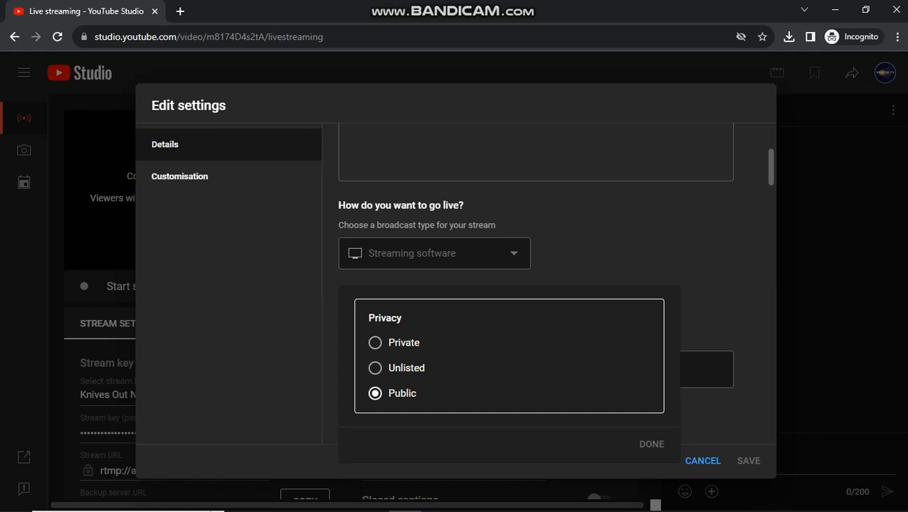
{"action": "key", "text": "Escape"}
Select the Gaming category for the stream and set the game title to Knives Out
{"action": "scroll", "coordinate": [513, 327], "scroll_direction": "down", "scroll_amount": 3}
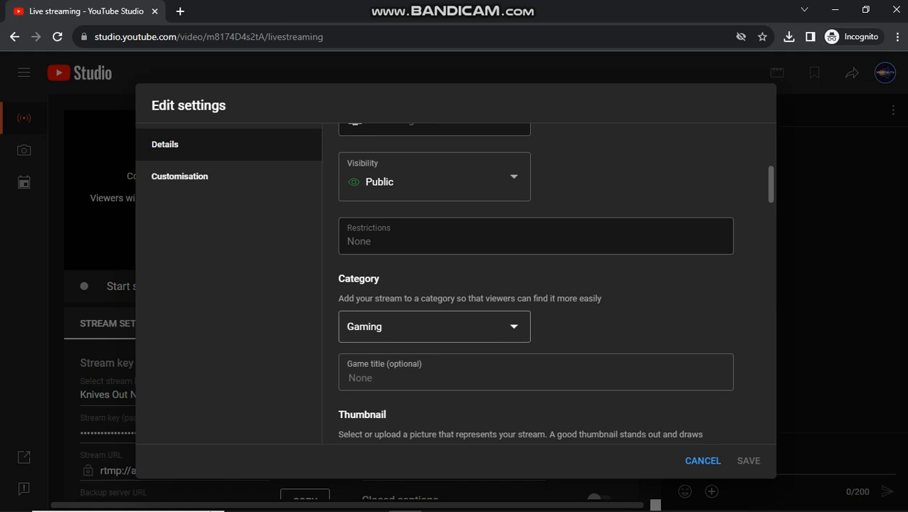
{"action": "left_click", "coordinate": [491, 323]}
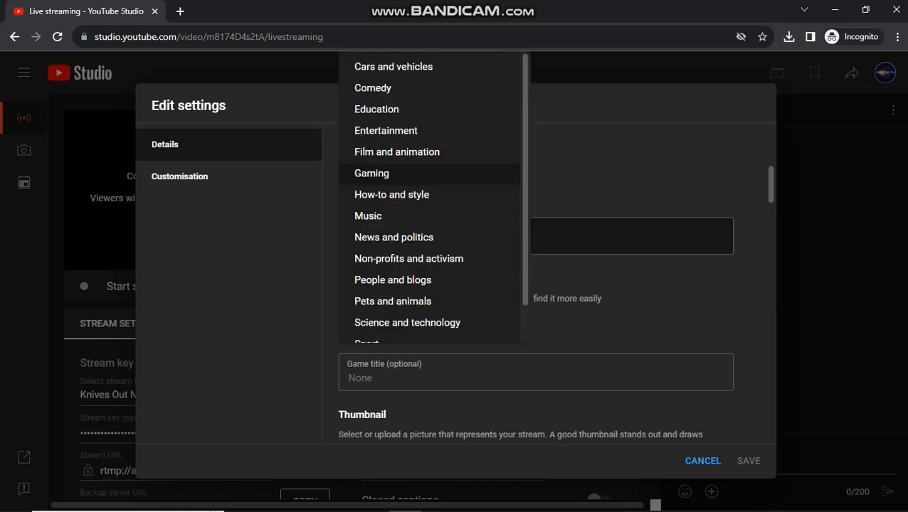
{"action": "left_click", "coordinate": [371, 173]}
{"action": "left_click", "coordinate": [417, 372]}
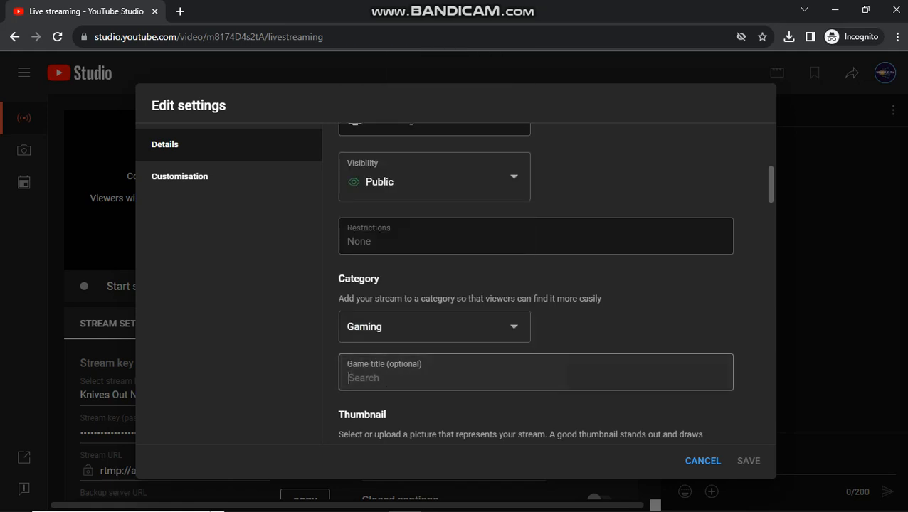
{"action": "type", "text": "knives out"}
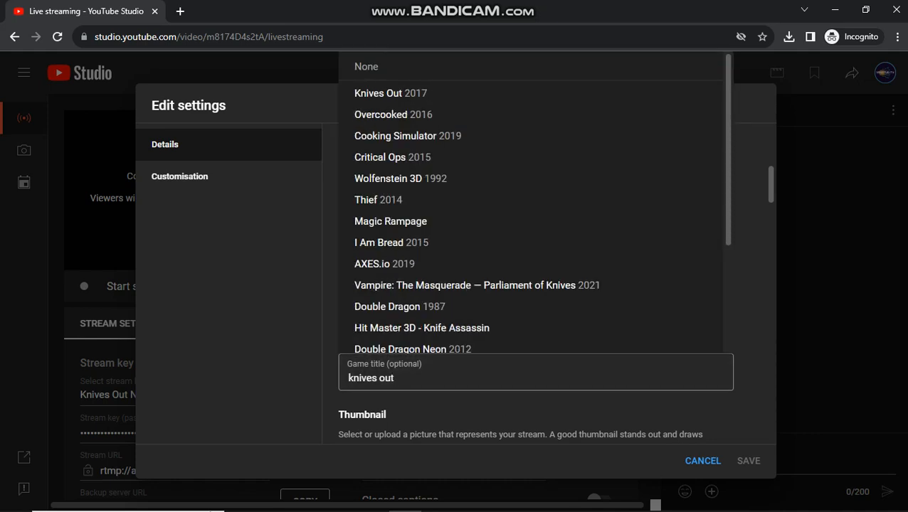
{"action": "left_click", "coordinate": [390, 93]}
Look at the options for changing the stream's thumbnail and leave them without picking a new picture
{"action": "scroll", "coordinate": [535, 280], "scroll_direction": "down", "scroll_amount": 2}
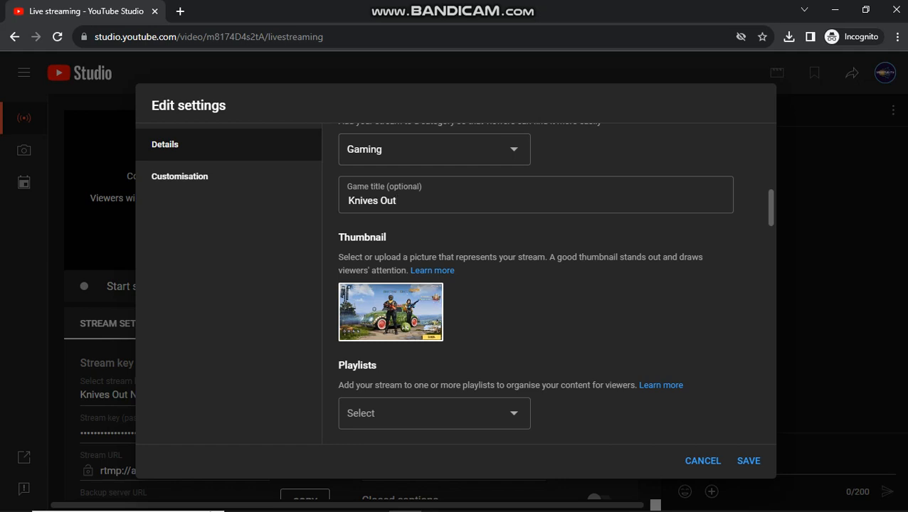
{"action": "left_click", "coordinate": [429, 297]}
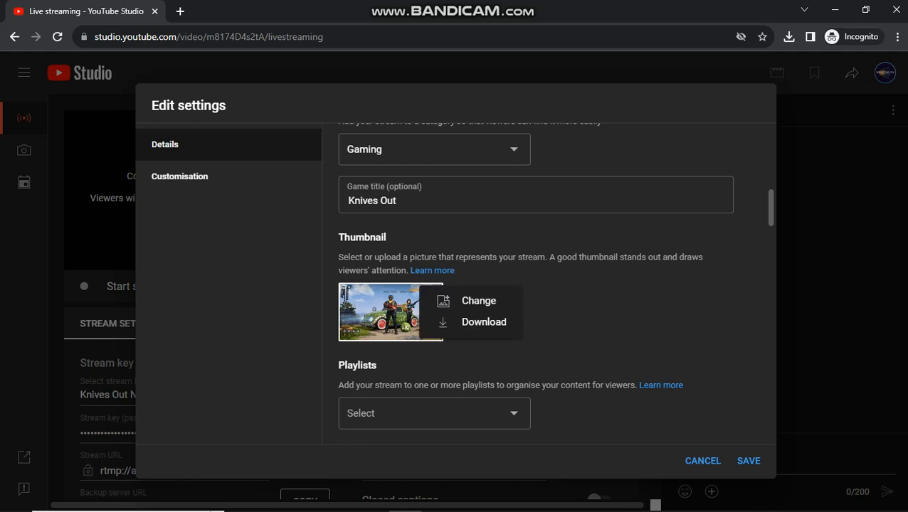
{"action": "left_click", "coordinate": [478, 300]}
{"action": "left_click", "coordinate": [430, 296]}
{"action": "key", "text": "Escape"}
Add the stream to the VeertudTv Gaming playlist
{"action": "scroll", "coordinate": [549, 283], "scroll_direction": "down", "scroll_amount": 1}
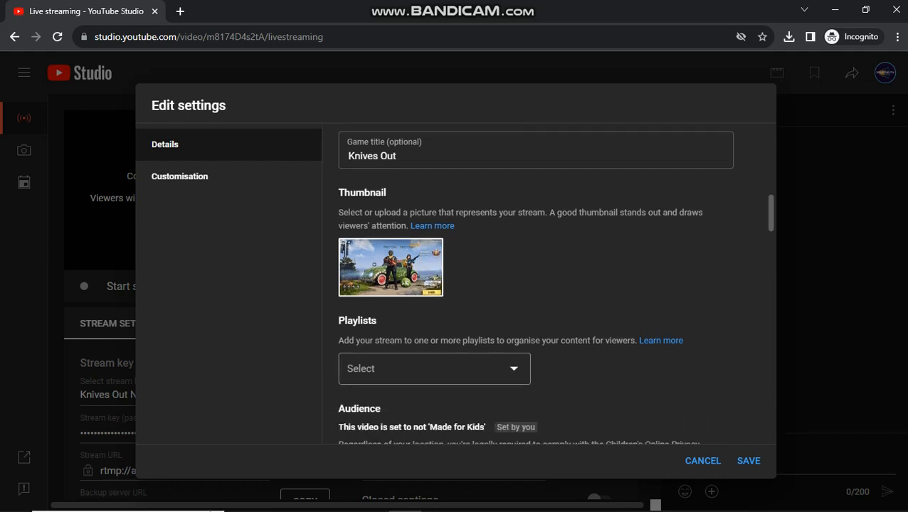
{"action": "left_click", "coordinate": [473, 368]}
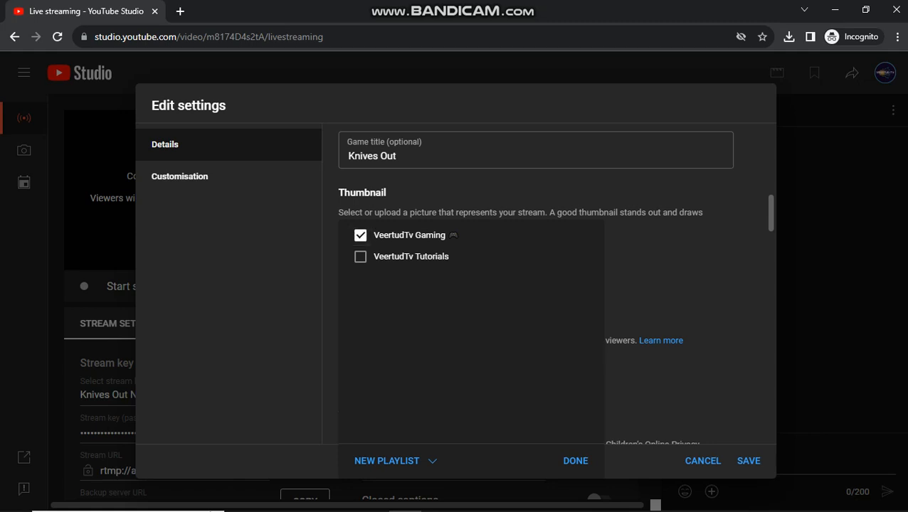
{"action": "left_click", "coordinate": [575, 461]}
Review the remaining stream details, from audience and paid promotion to tags, licence and comments, and save the edited settings
{"action": "scroll", "coordinate": [541, 285], "scroll_direction": "down", "scroll_amount": 3}
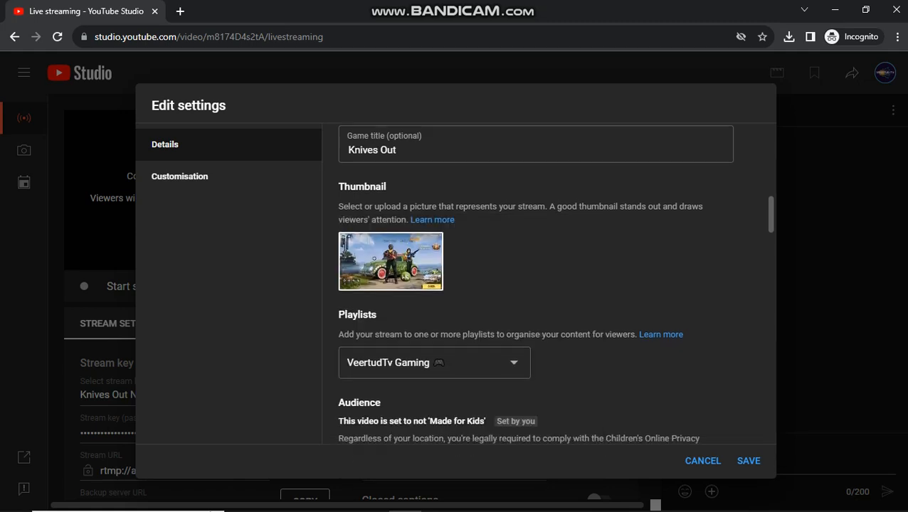
{"action": "scroll", "coordinate": [532, 284], "scroll_direction": "down", "scroll_amount": 1}
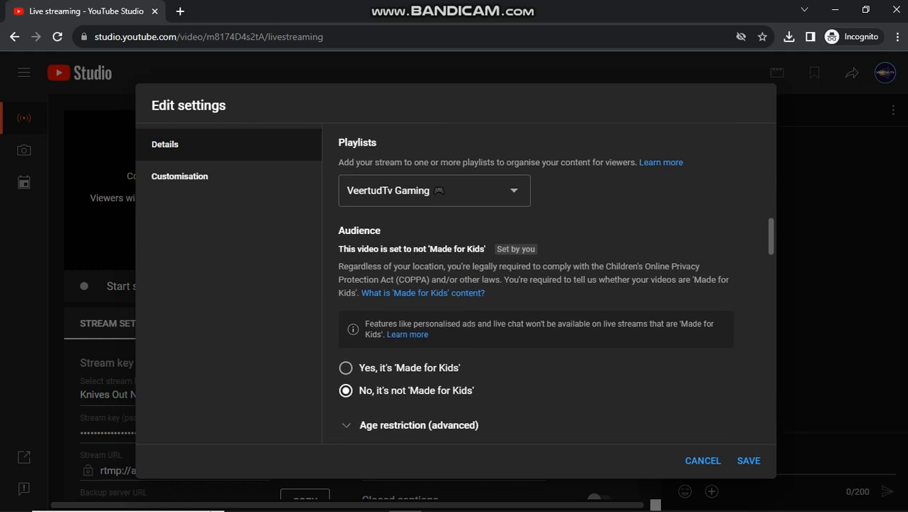
{"action": "scroll", "coordinate": [532, 285], "scroll_direction": "down", "scroll_amount": 1}
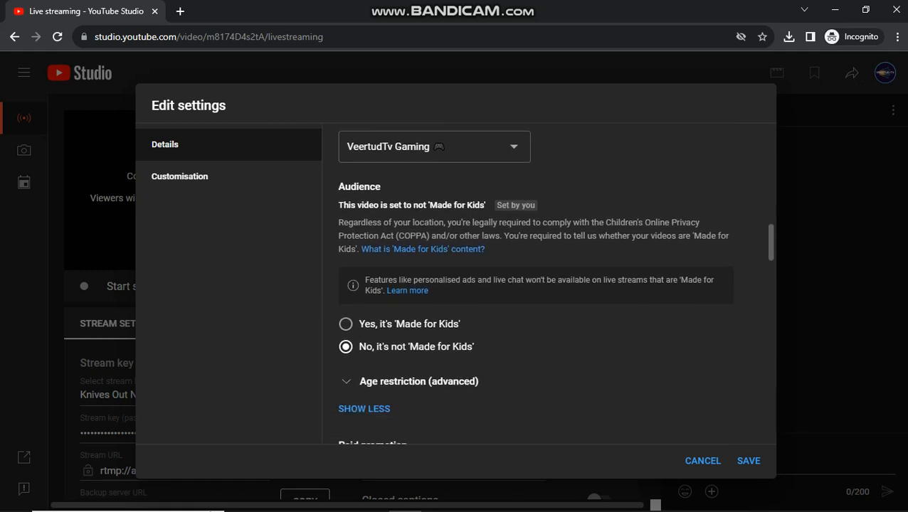
{"action": "scroll", "coordinate": [555, 284], "scroll_direction": "down", "scroll_amount": 3}
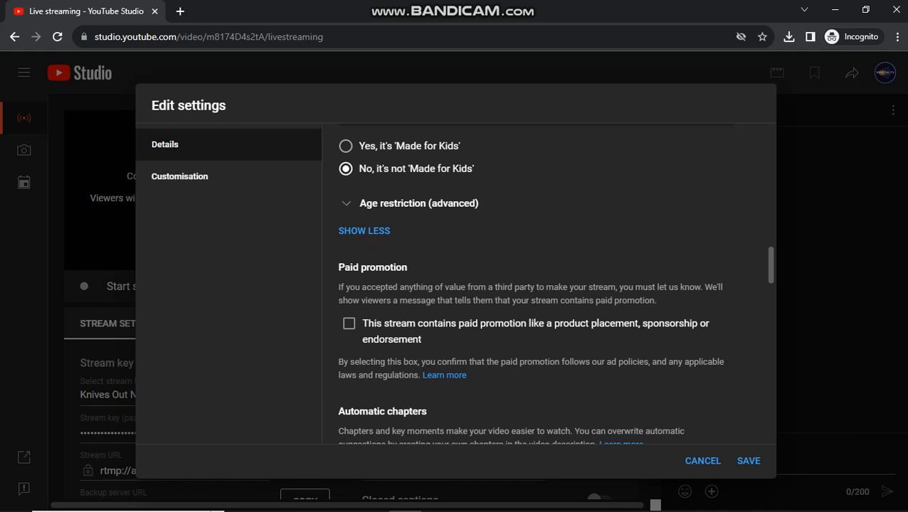
{"action": "scroll", "coordinate": [555, 285], "scroll_direction": "down", "scroll_amount": 5}
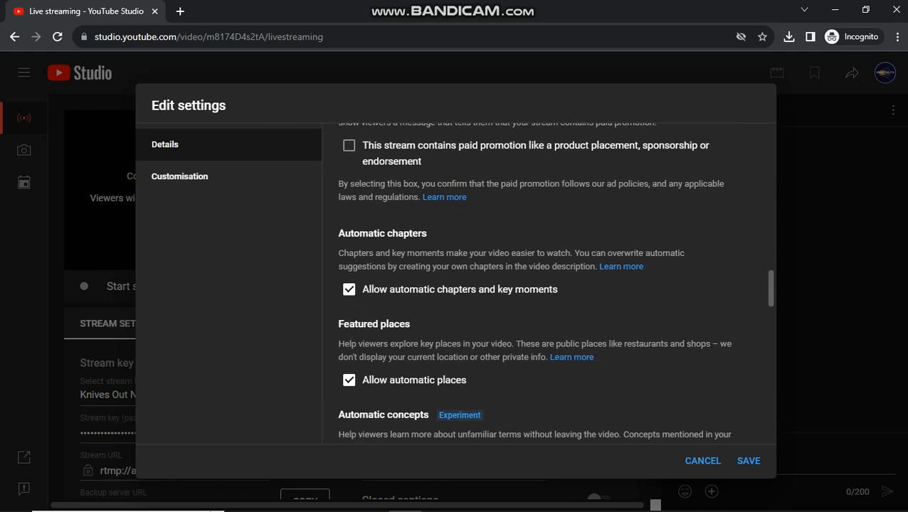
{"action": "scroll", "coordinate": [555, 285], "scroll_direction": "down", "scroll_amount": 8}
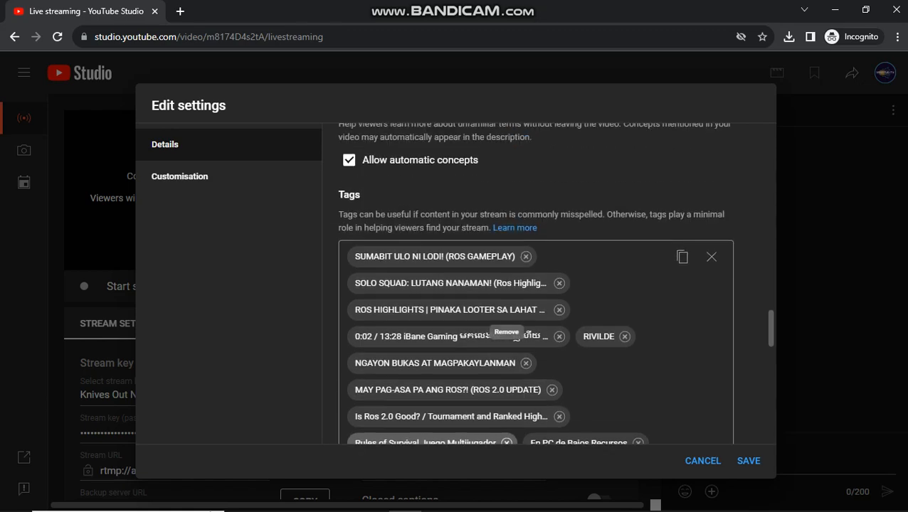
{"action": "scroll", "coordinate": [555, 285], "scroll_direction": "down", "scroll_amount": 10}
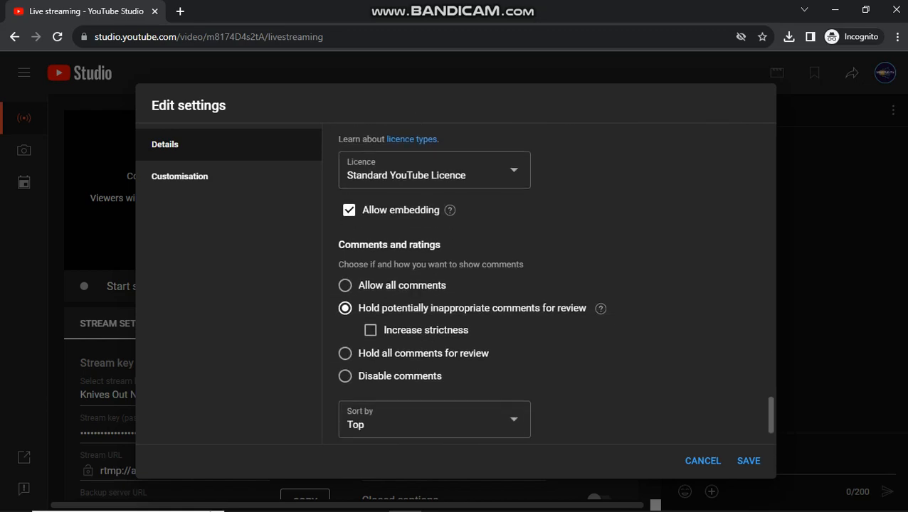
{"action": "left_click", "coordinate": [747, 460]}
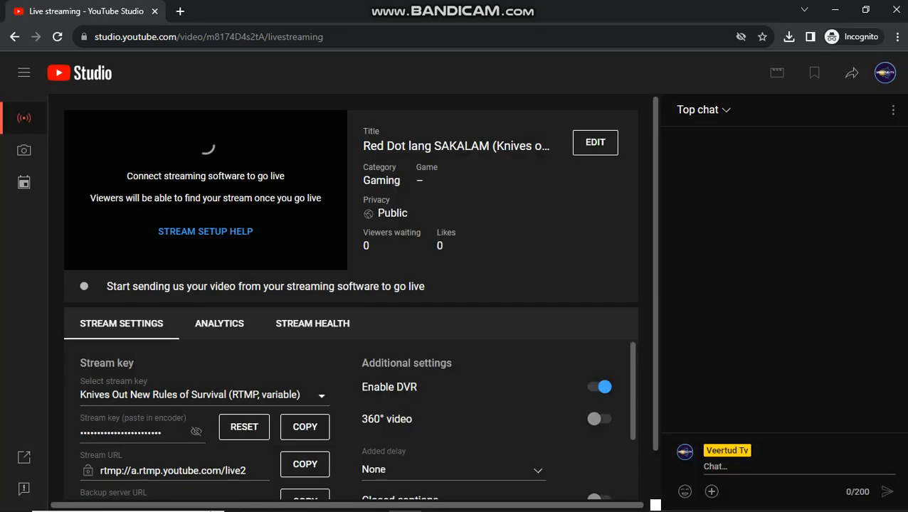
Check the saved stream details in YouTube Studio and switch back to OBS
{"action": "scroll", "coordinate": [361, 296], "scroll_direction": "down", "scroll_amount": 1}
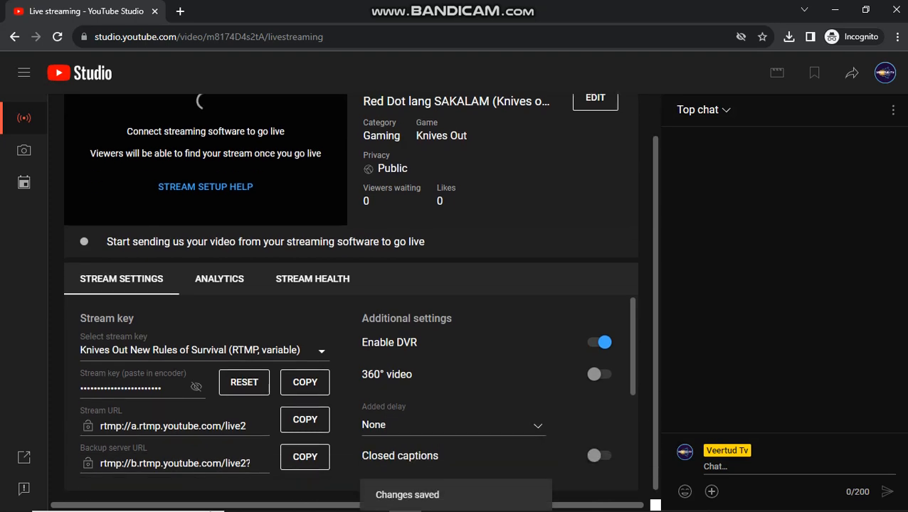
{"action": "scroll", "coordinate": [360, 297], "scroll_direction": "up", "scroll_amount": 1}
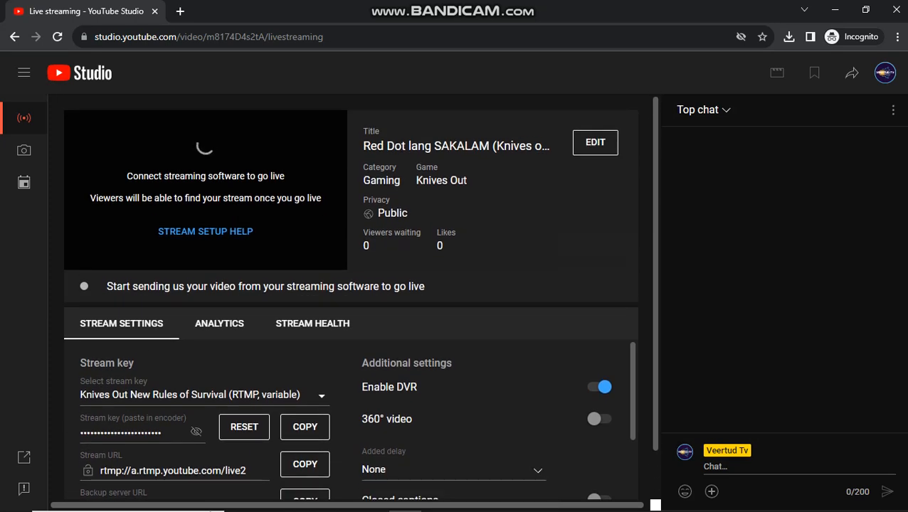
{"action": "mouse_move", "coordinate": [372, 510]}
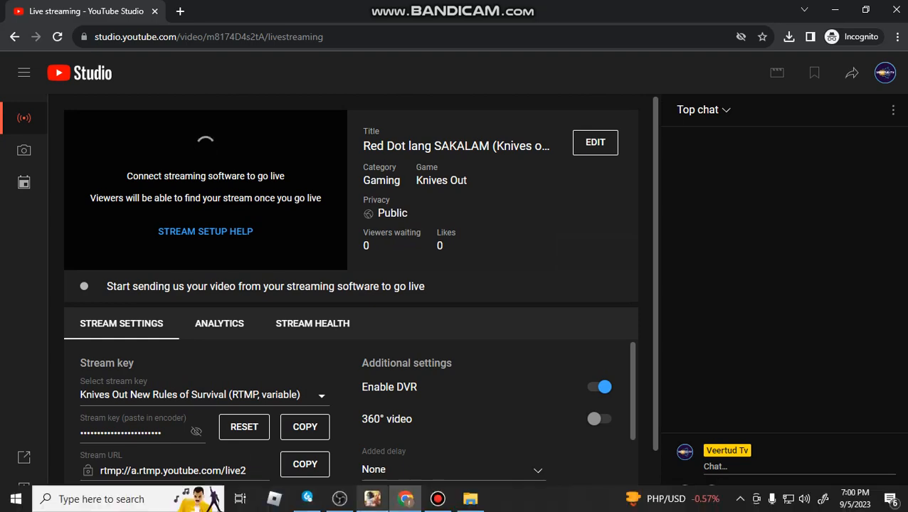
{"action": "left_click", "coordinate": [339, 499]}
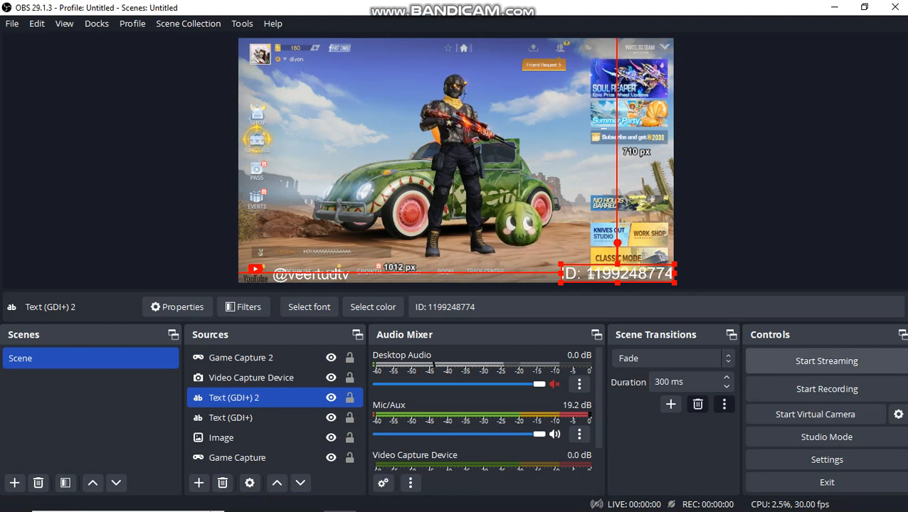
Start streaming from OBS and switch to YouTube Studio in Chrome to check the live preview and connection status
{"action": "left_click", "coordinate": [826, 360]}
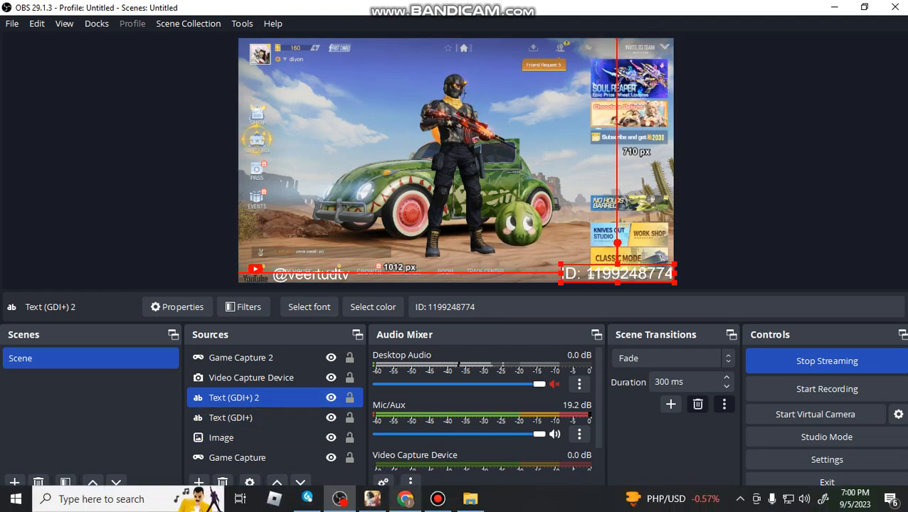
{"action": "left_click", "coordinate": [405, 498]}
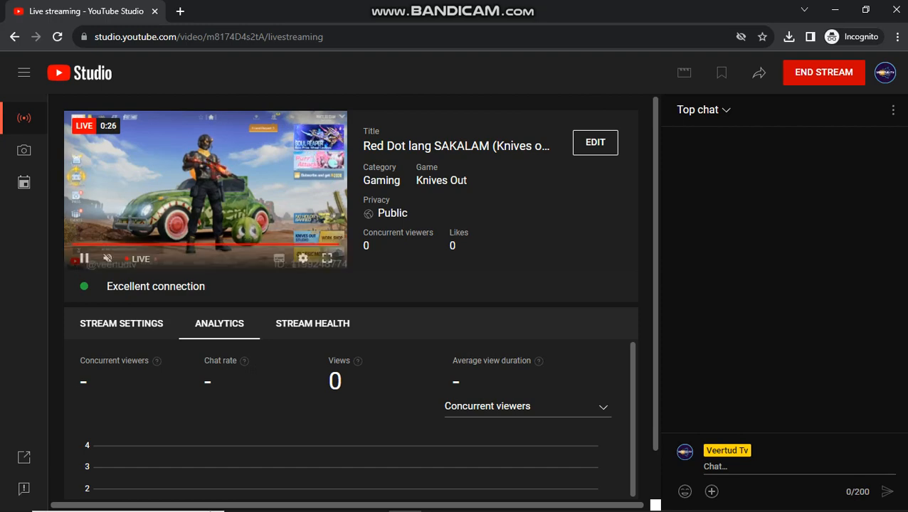
Compare the running Knives Out game window with the live preview in YouTube Studio and return to OBS
{"action": "mouse_move", "coordinate": [470, 509]}
{"action": "left_click", "coordinate": [372, 499]}
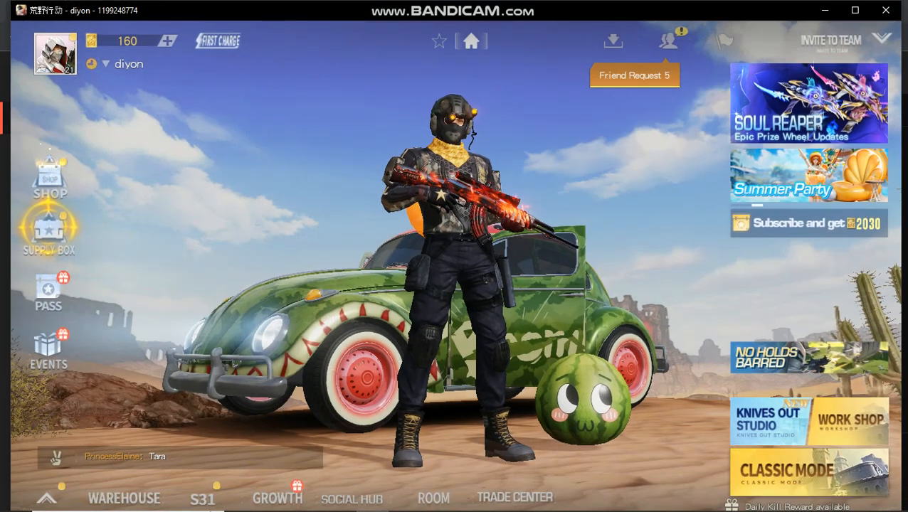
{"action": "left_click", "coordinate": [825, 10]}
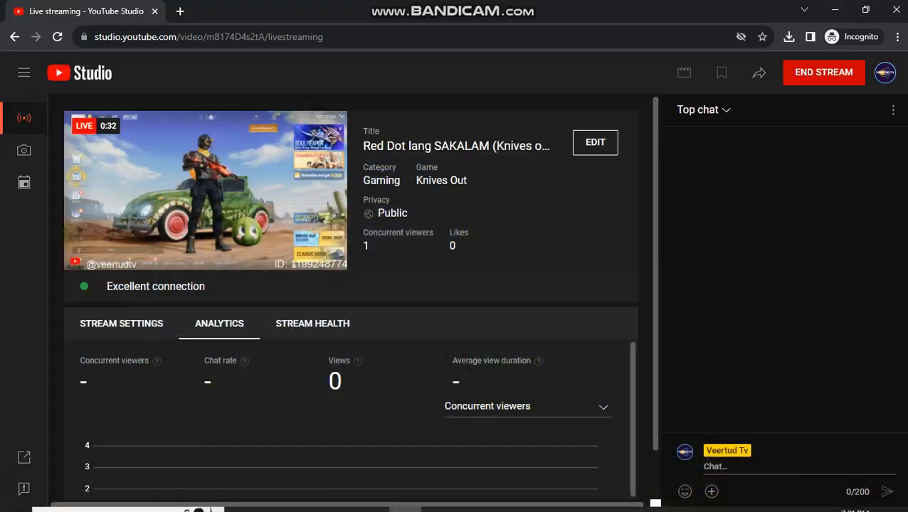
{"action": "left_click", "coordinate": [372, 499]}
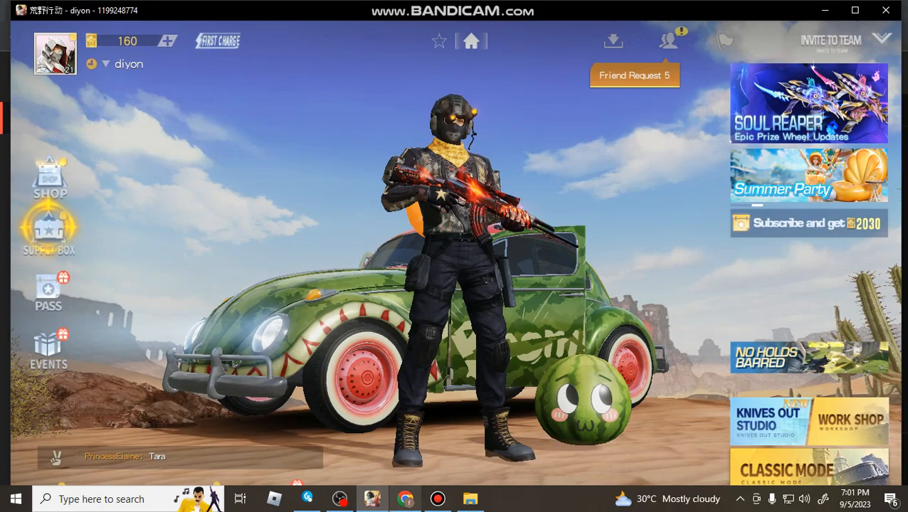
{"action": "left_click", "coordinate": [339, 498]}
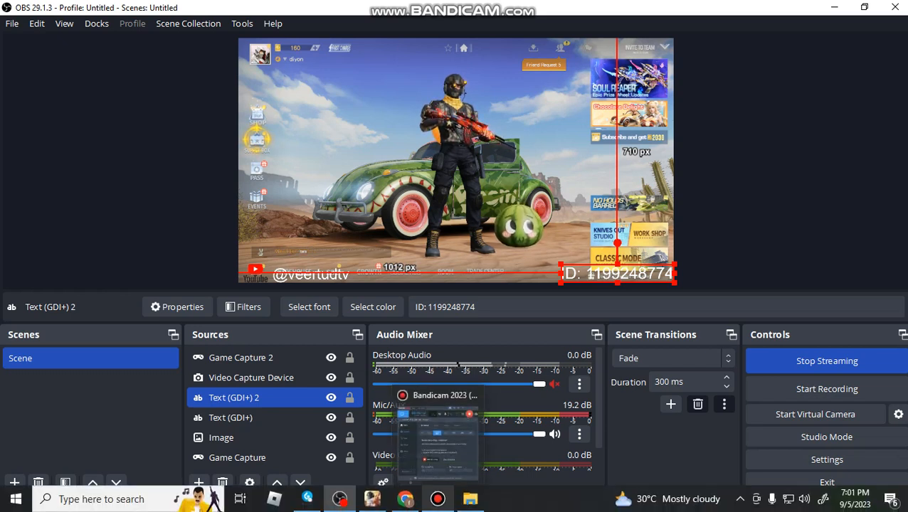
{"action": "mouse_move", "coordinate": [404, 499]}
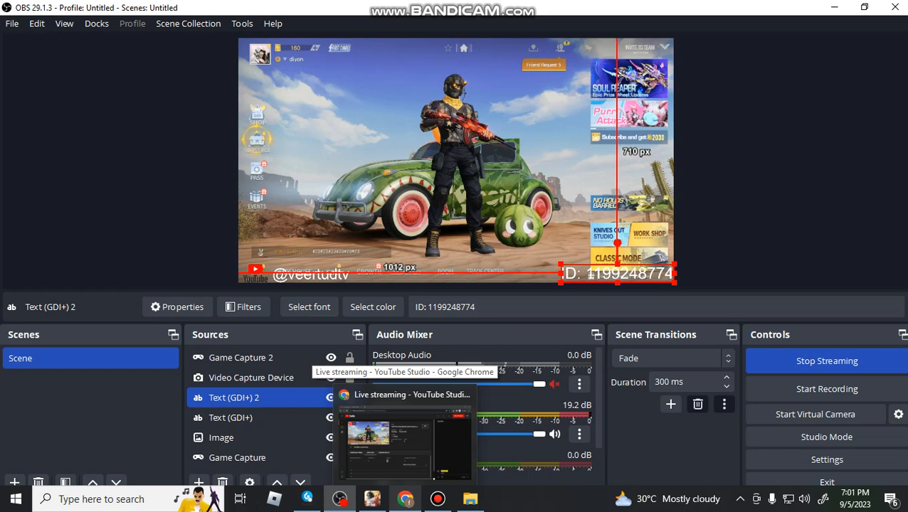
{"action": "mouse_move", "coordinate": [437, 498]}
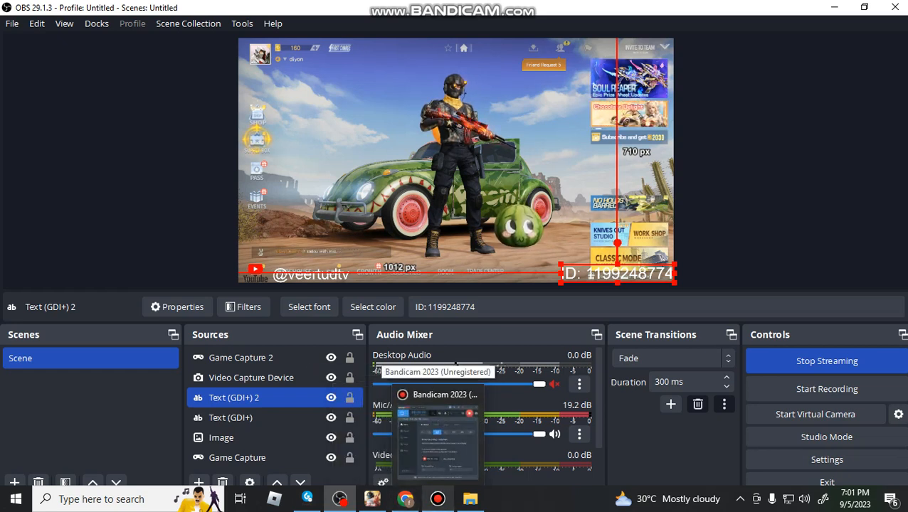
{"action": "mouse_move", "coordinate": [373, 498]}
{"action": "mouse_move", "coordinate": [339, 499]}
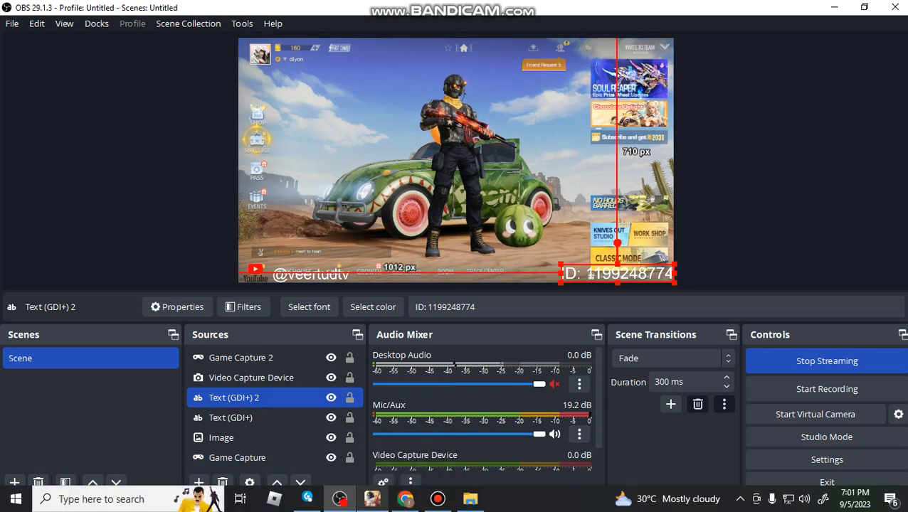
{"action": "left_click", "coordinate": [438, 498]}
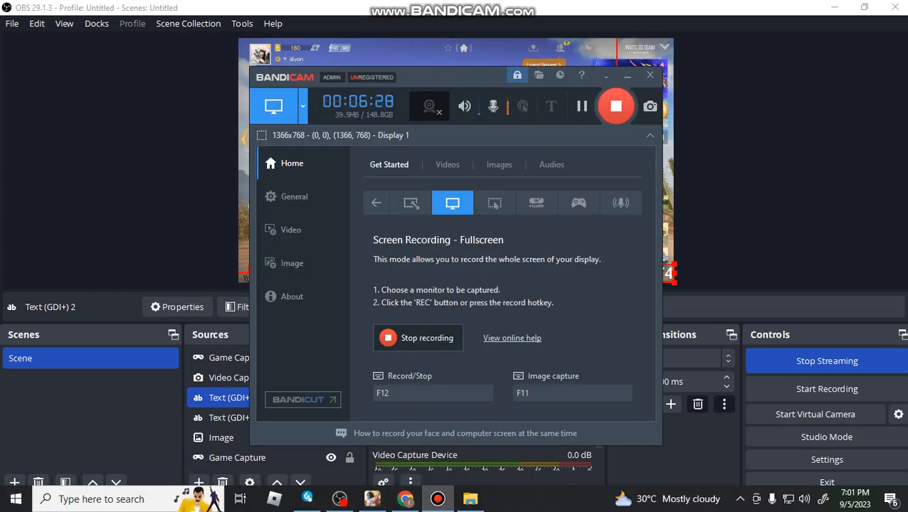